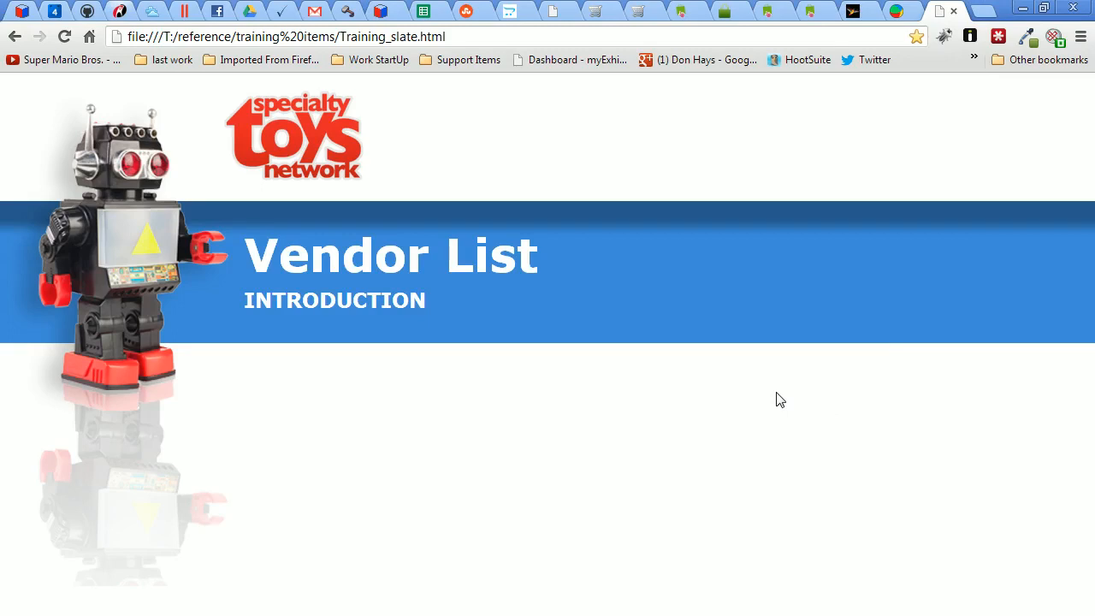
Switch to the store's Administration site and open the vendor status list in the STN Import Tool.
click(900, 17)
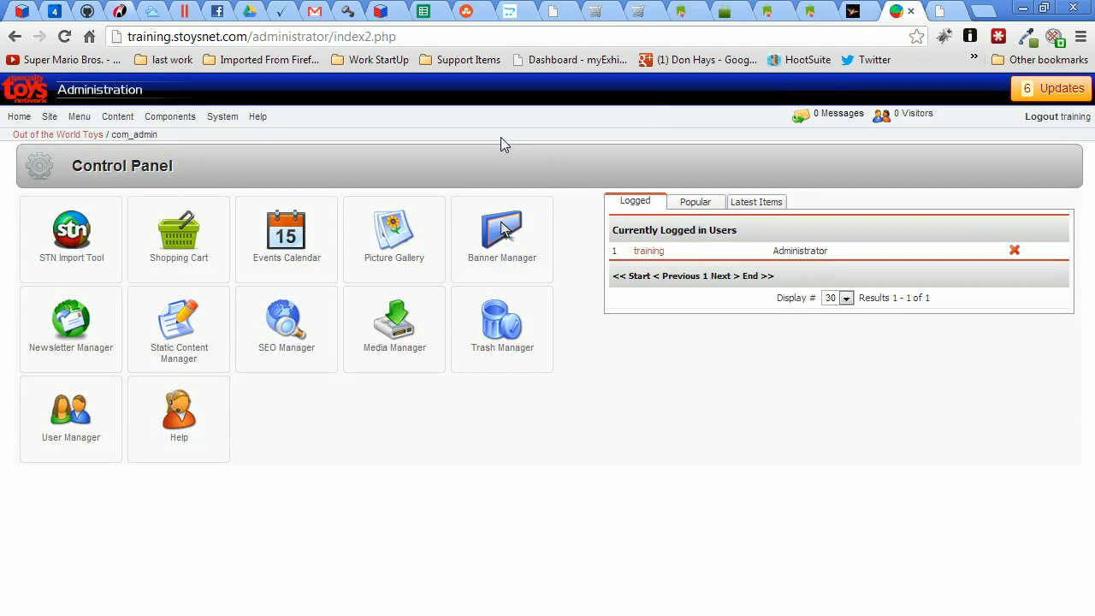
click(80, 243)
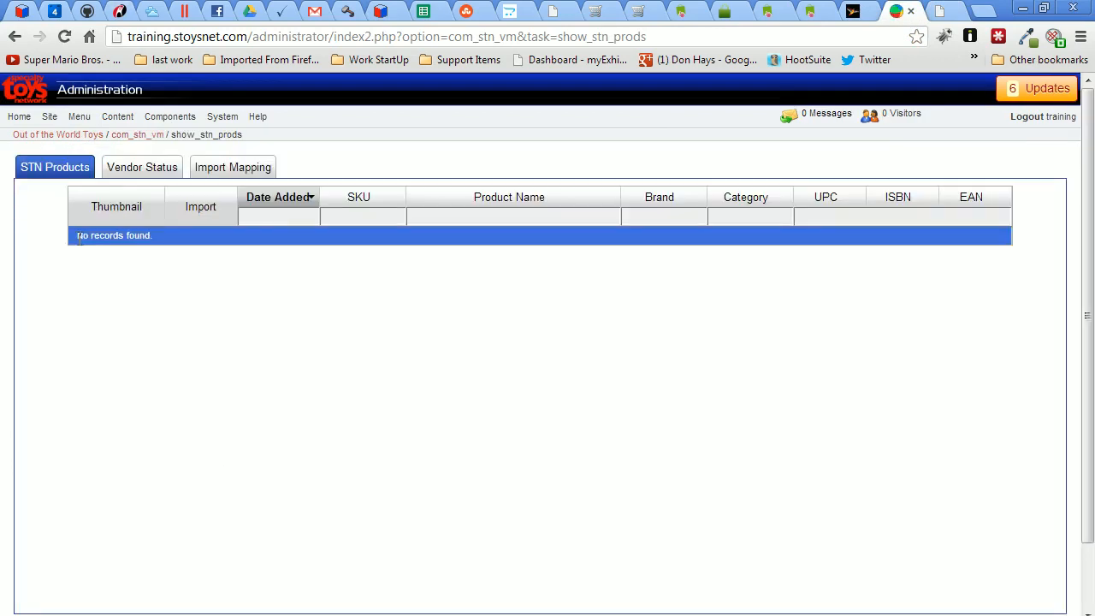
mouse_move(171, 120)
mouse_move(196, 312)
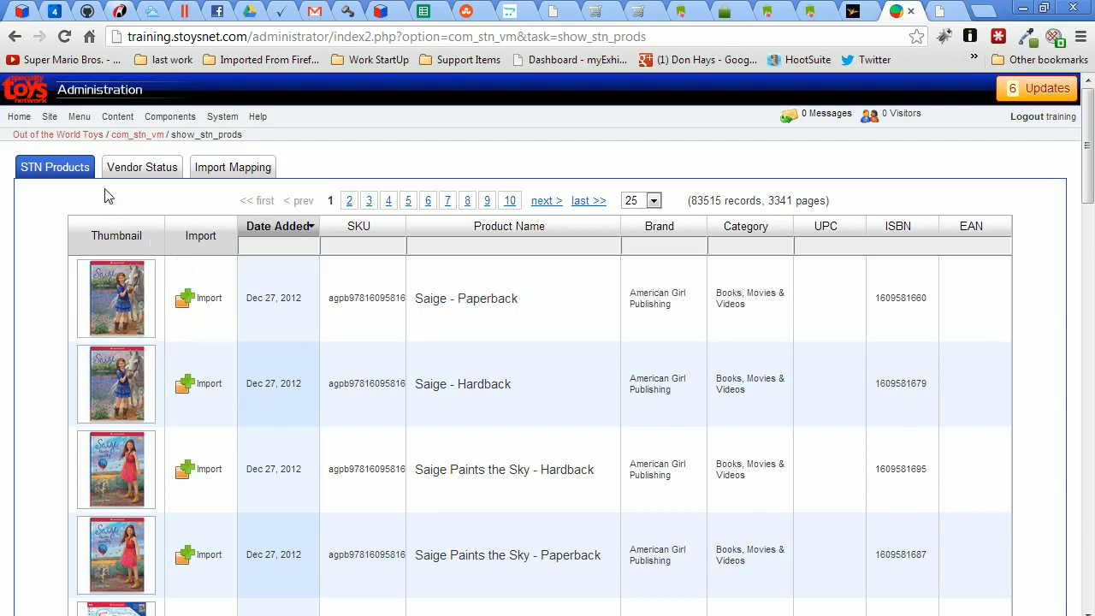
click(153, 170)
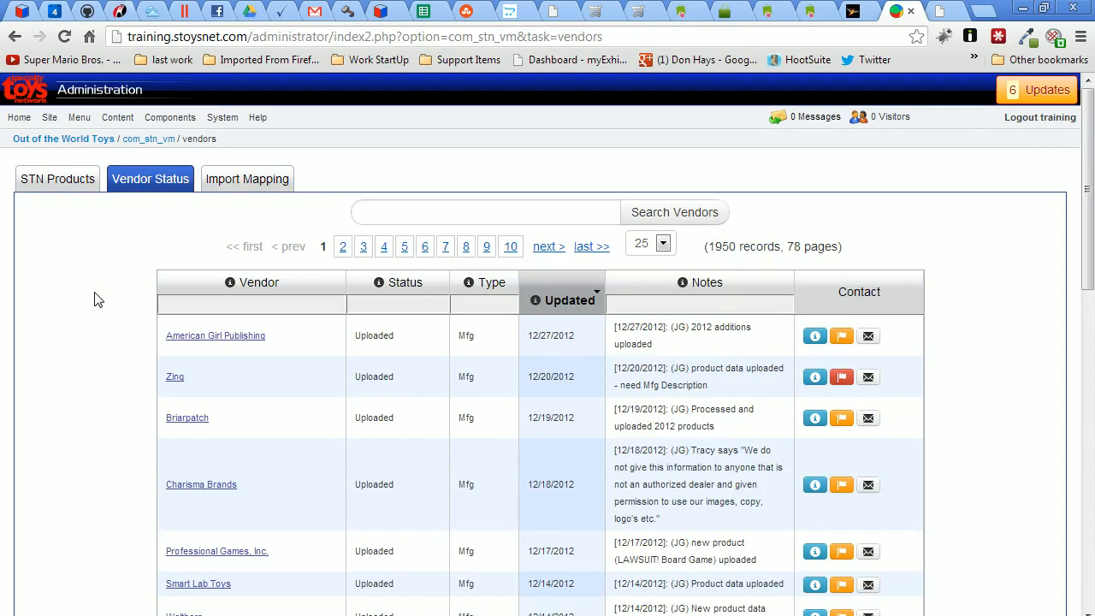
Examine the type entries of the first vendors in the status list.
scroll(97, 299, down, 2)
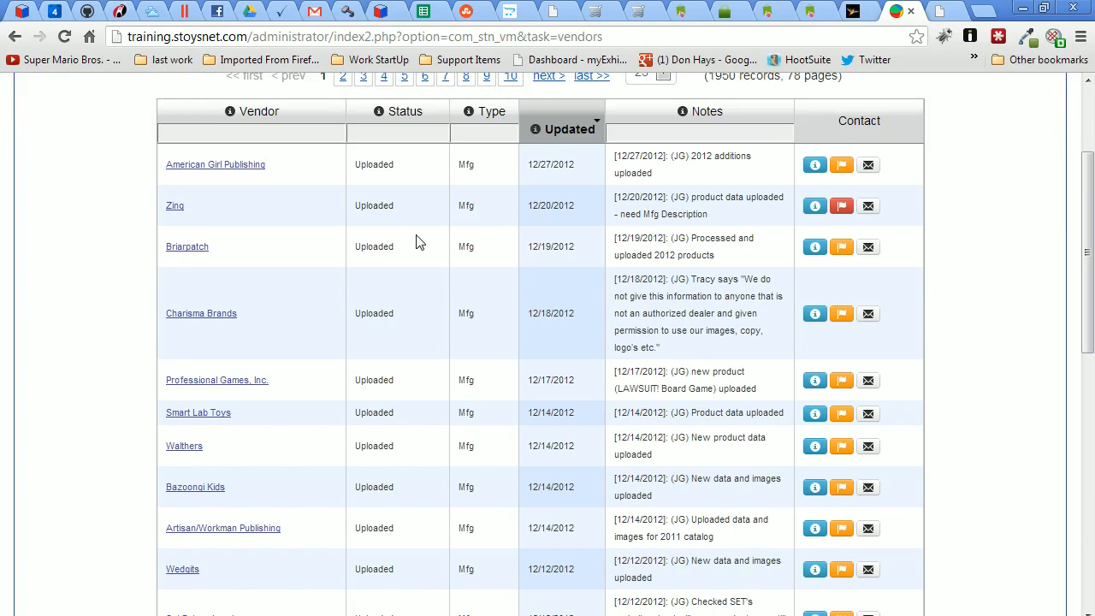
double_click(466, 164)
double_click(466, 206)
double_click(467, 247)
scroll(468, 250, up, 2)
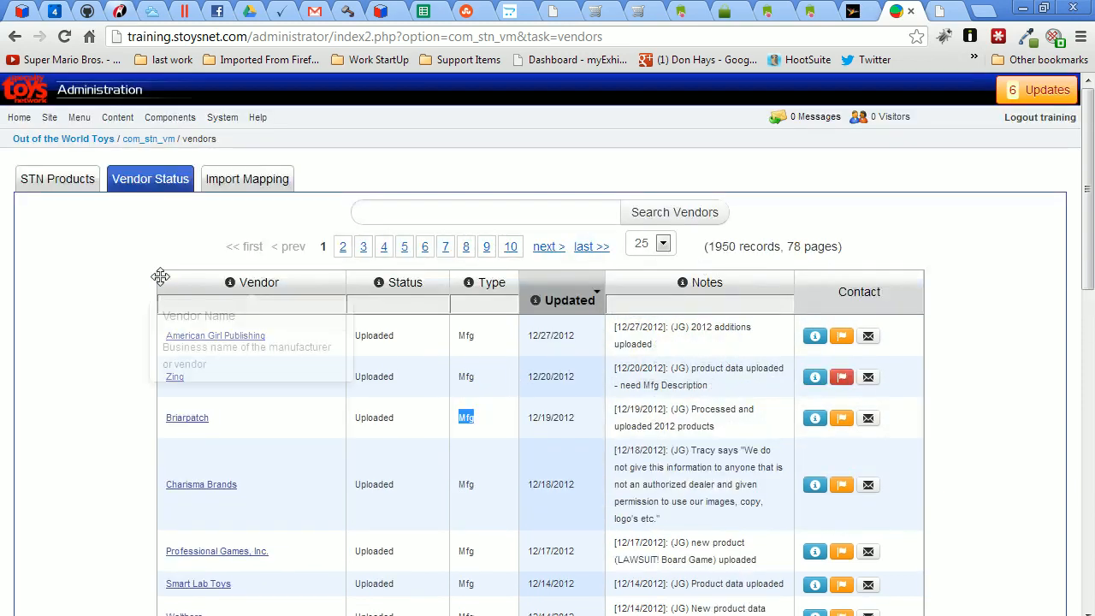
Search the vendor list for "Melissa".
click(582, 211)
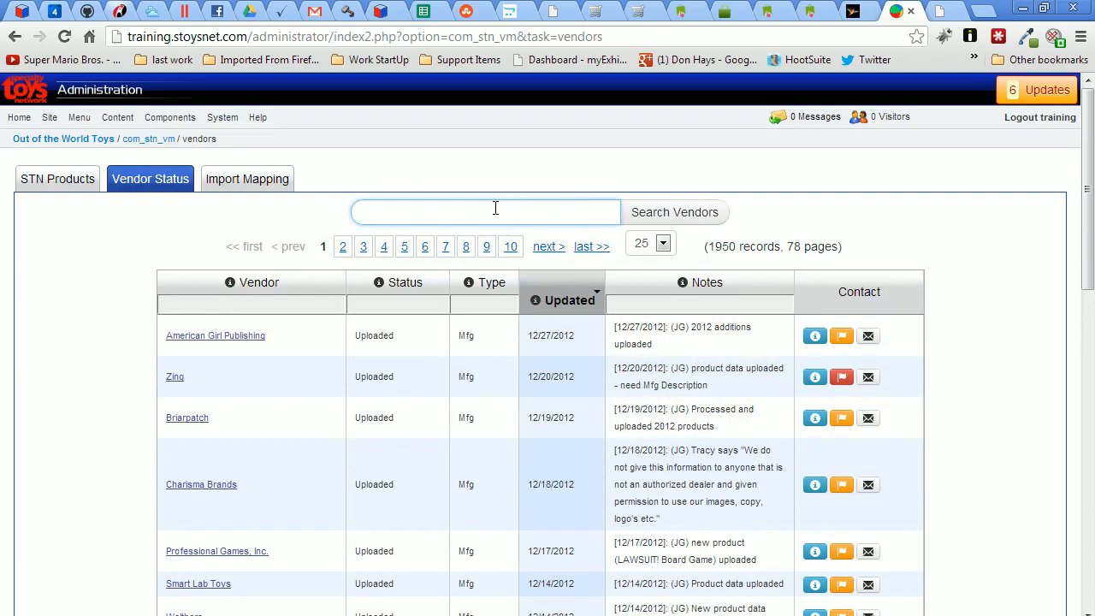
text(Melissa)
key(Return)
Replace the vendor search term with "Blutr" and check the matching vendor.
drag(459, 216, 357, 215)
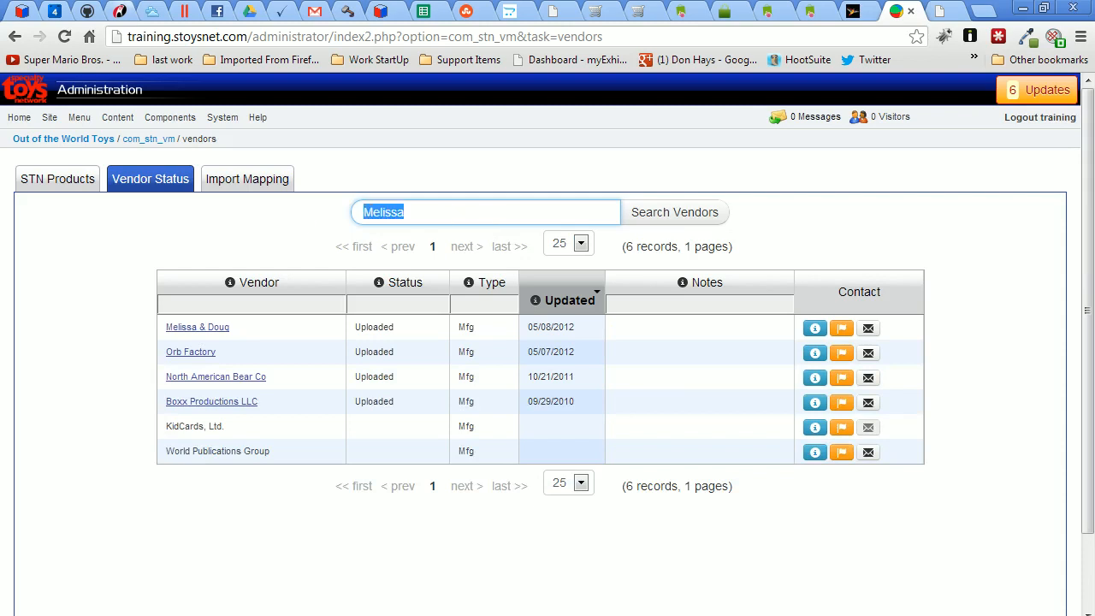
text(Blutr)
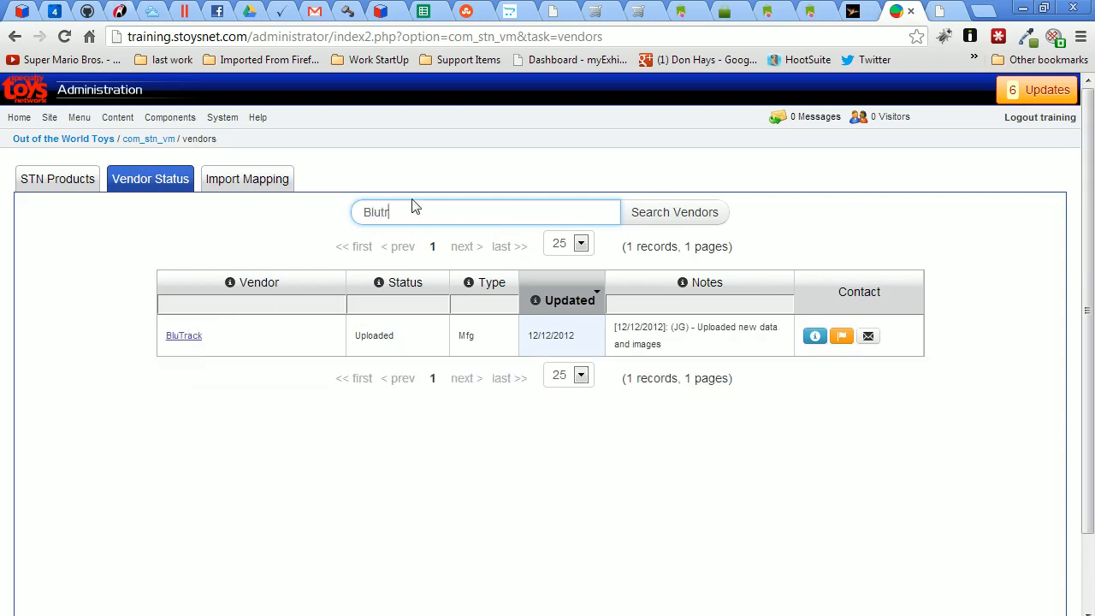
mouse_move(416, 334)
Clear the vendor search and review the record and page counts of the full list.
drag(399, 212, 268, 214)
key(BackSpace)
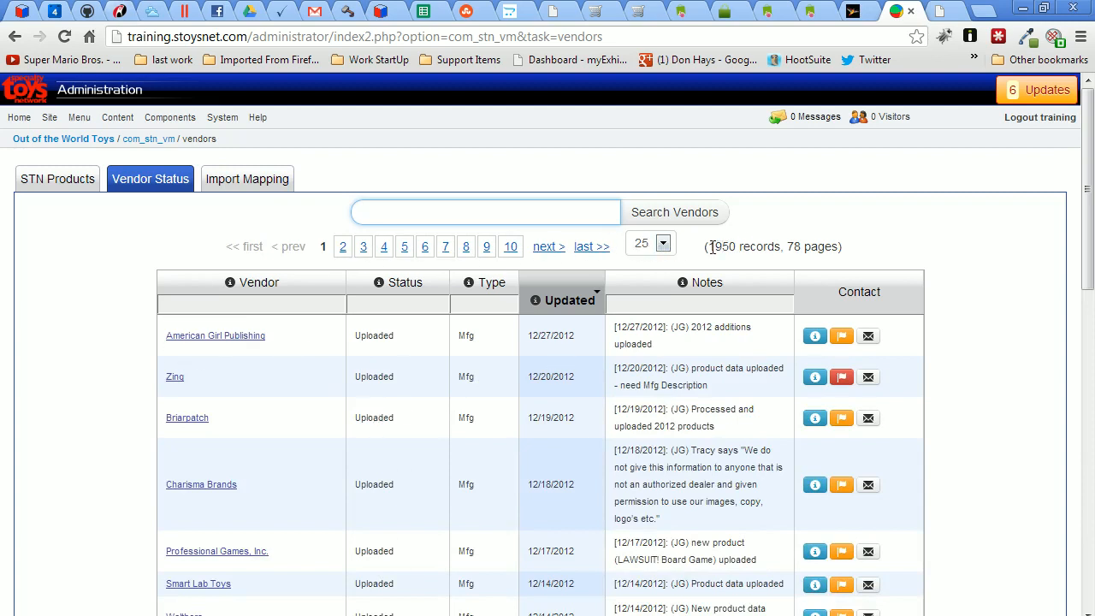
drag(709, 246, 736, 247)
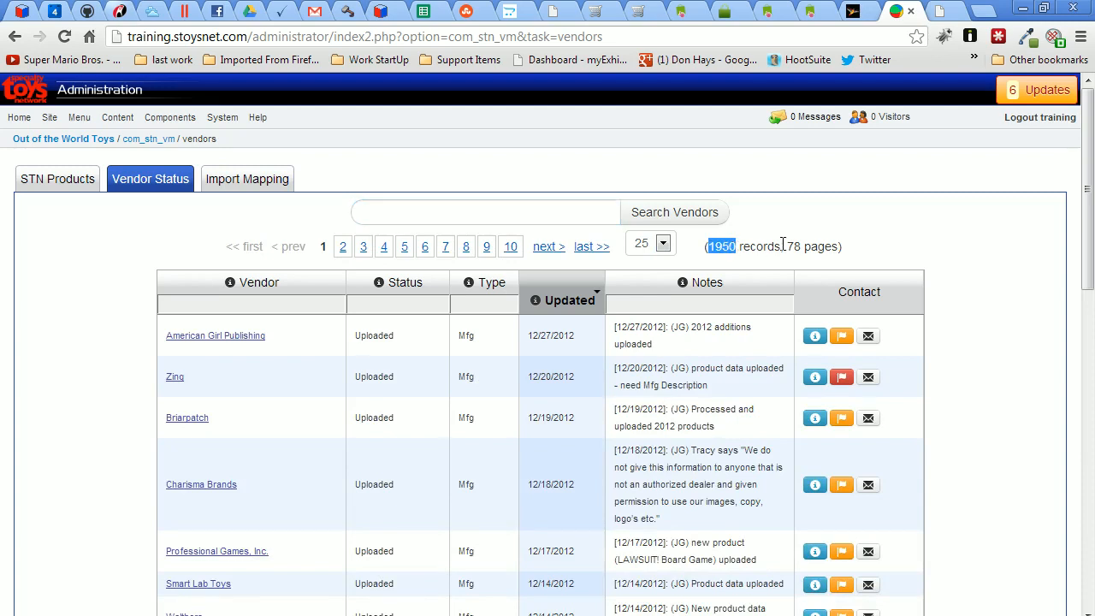
double_click(766, 247)
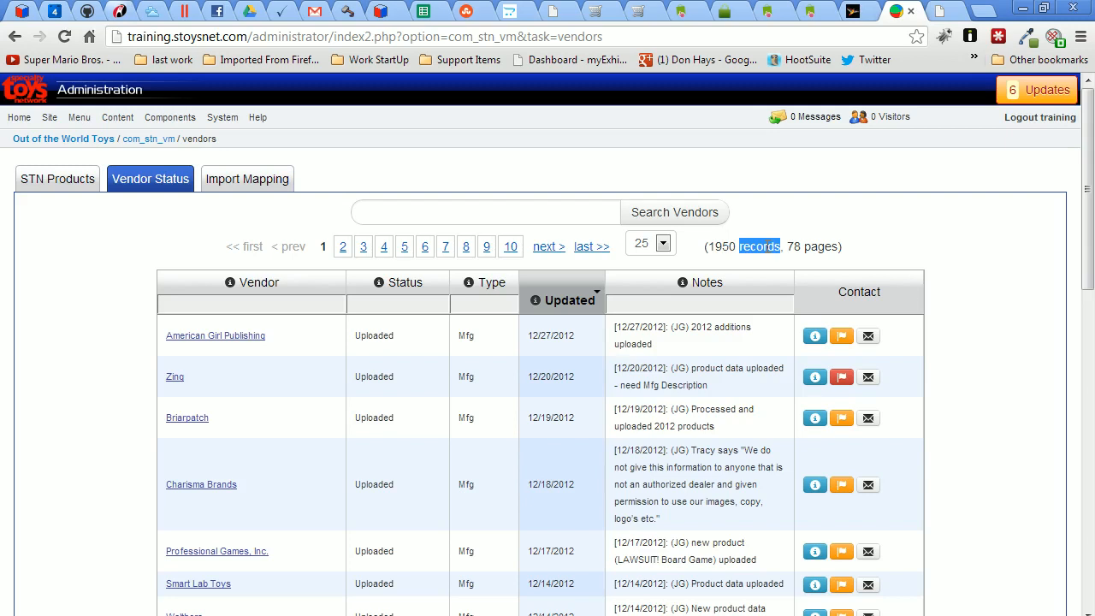
double_click(794, 246)
click(792, 236)
scroll(214, 343, down, 2)
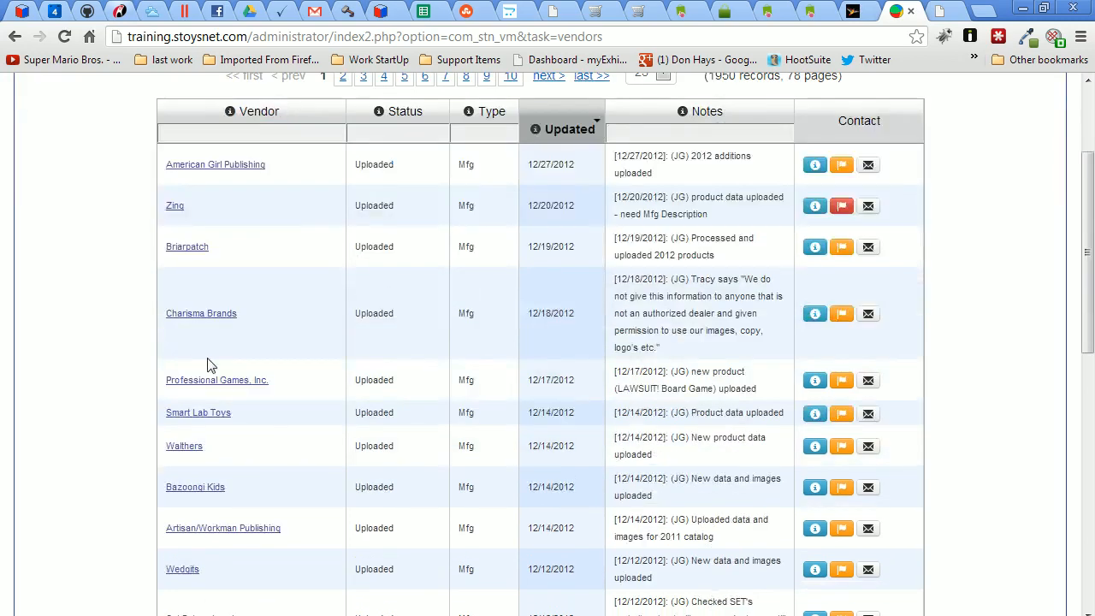
scroll(210, 364, up, 2)
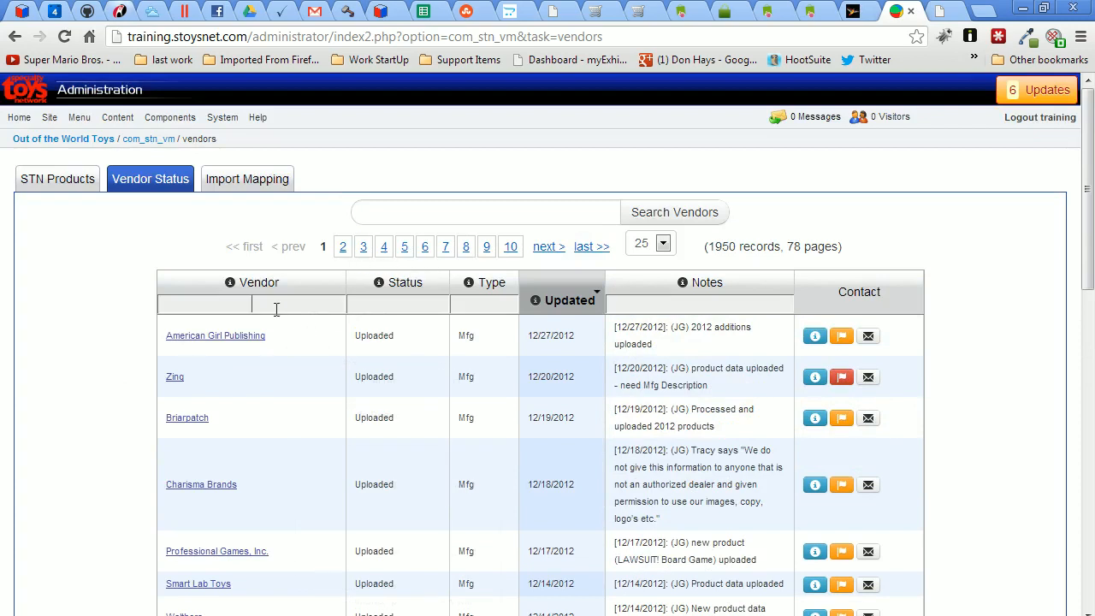
Filter the Vendor column by "orb".
click(377, 301)
click(398, 304)
click(398, 305)
click(287, 309)
text(orb)
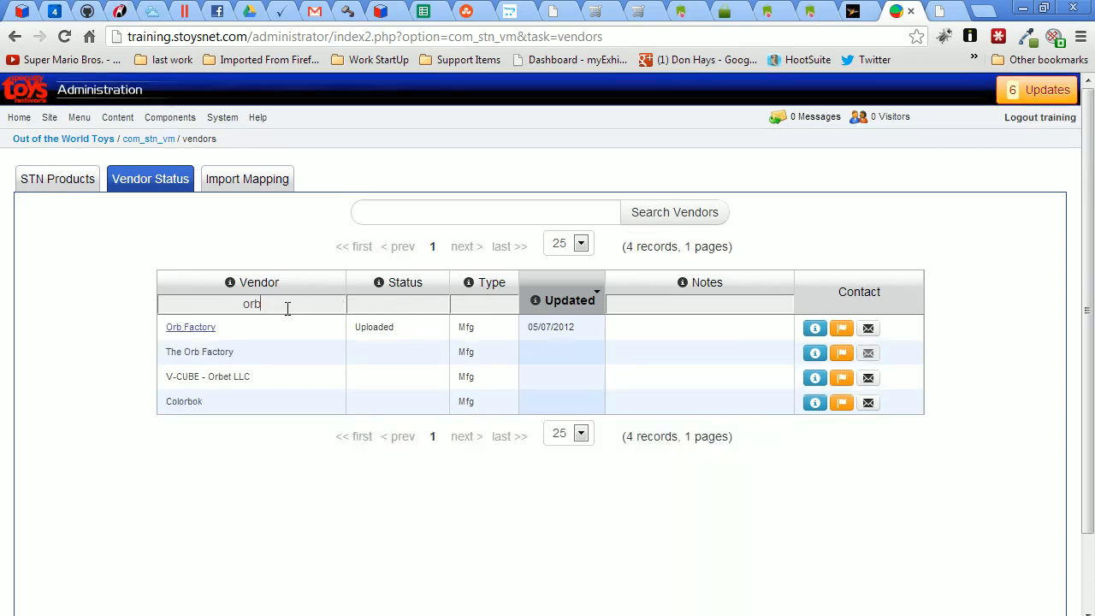
Examine the Colorbok entry and the status and updated date of Orb Factory in the filtered list.
double_click(184, 401)
click(224, 404)
double_click(385, 332)
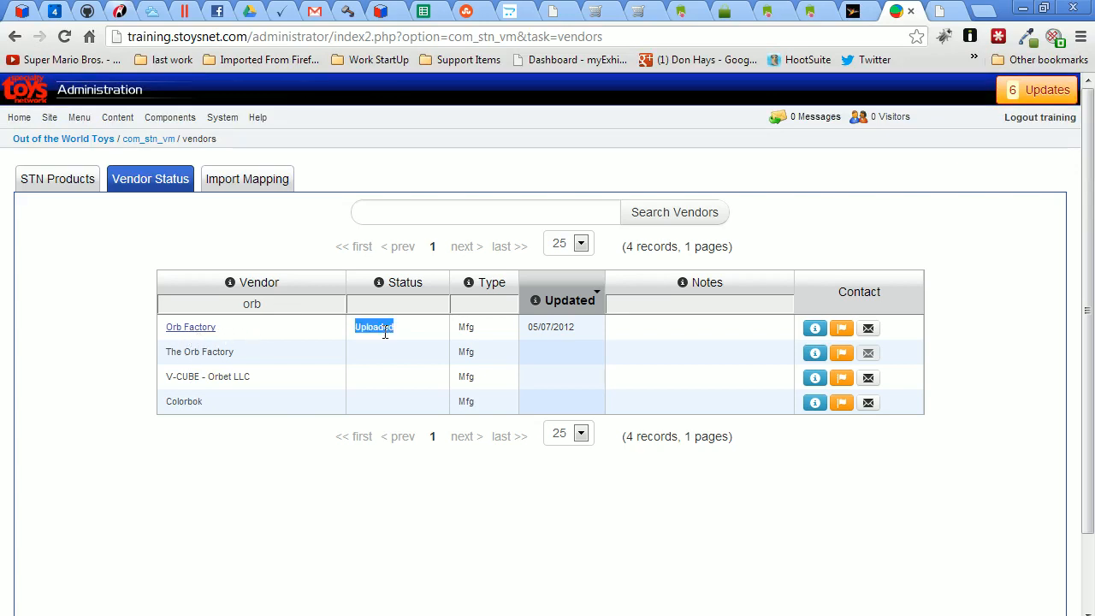
double_click(546, 336)
double_click(536, 327)
click(535, 326)
drag(554, 327, 578, 332)
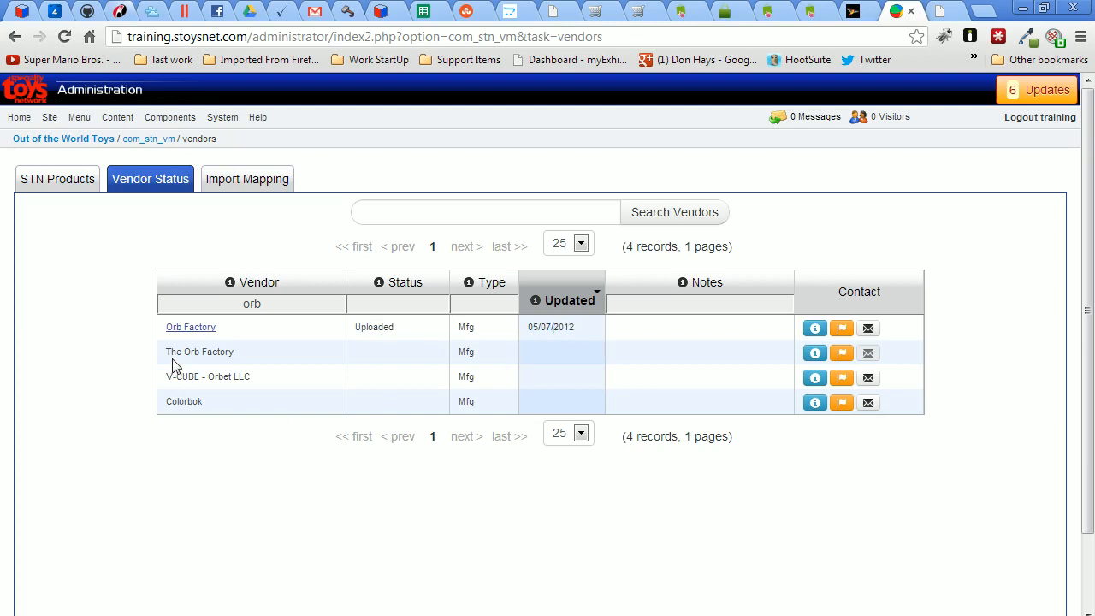
Inspect the entry for The Orb Factory and clear the Vendor column filter.
drag(166, 351, 237, 357)
click(240, 360)
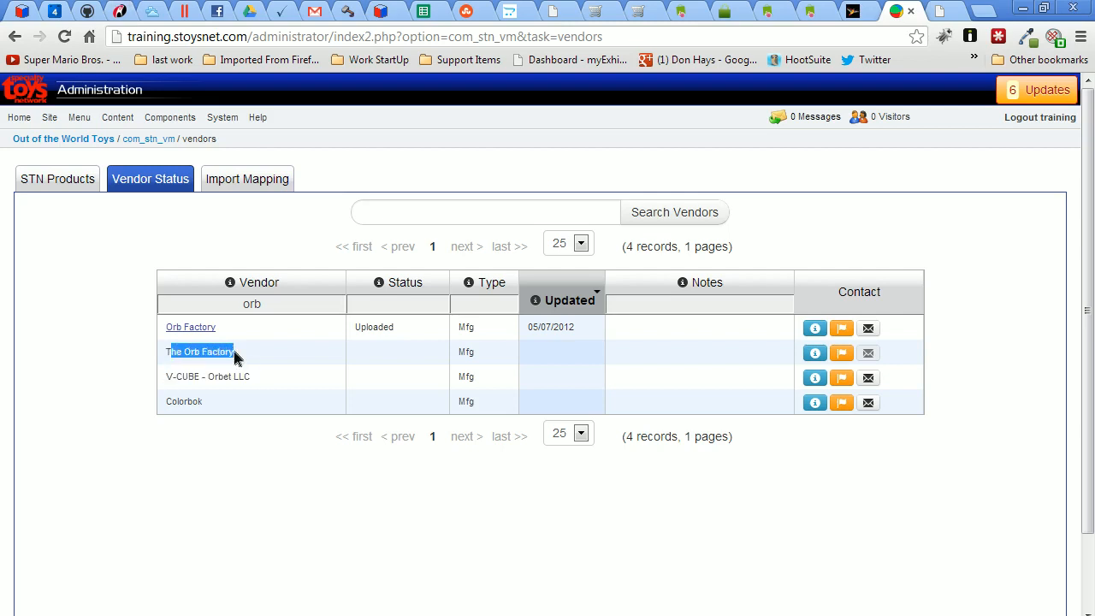
click(237, 360)
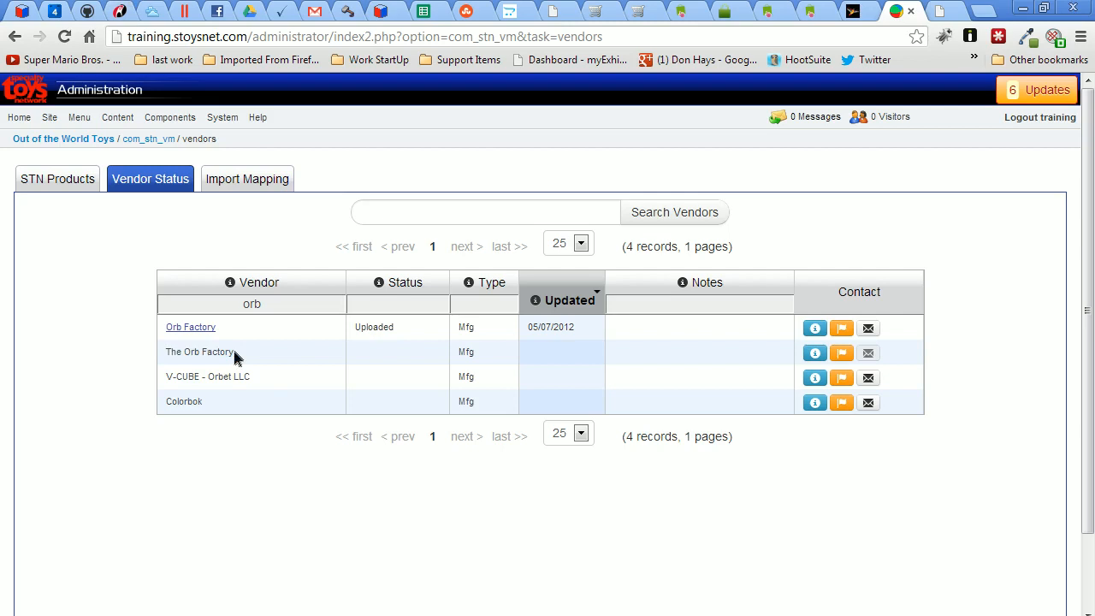
drag(237, 358, 170, 353)
click(169, 355)
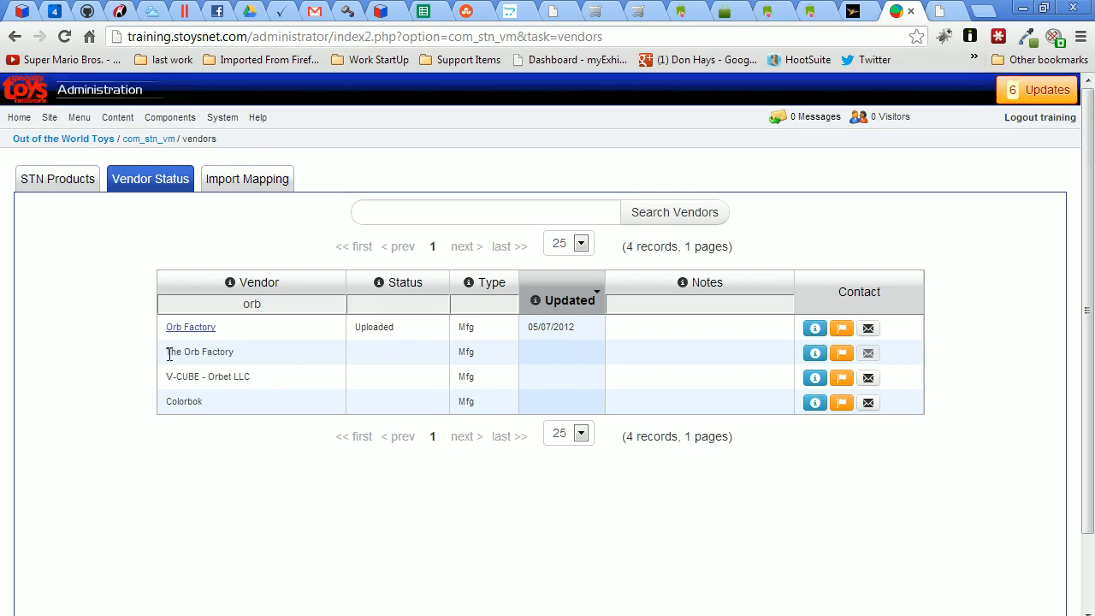
drag(169, 354, 244, 359)
click(242, 357)
drag(275, 305, 162, 298)
key(BackSpace)
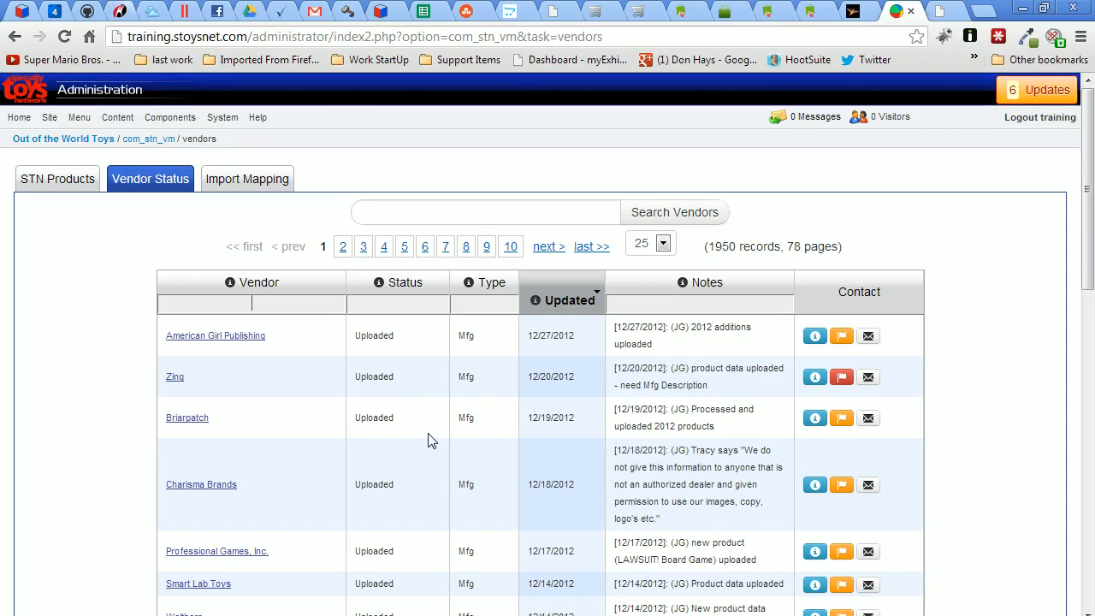
Check the updated date of Smart Lab Toys, review its contact details and notes, and close the details.
scroll(414, 443, down, 2)
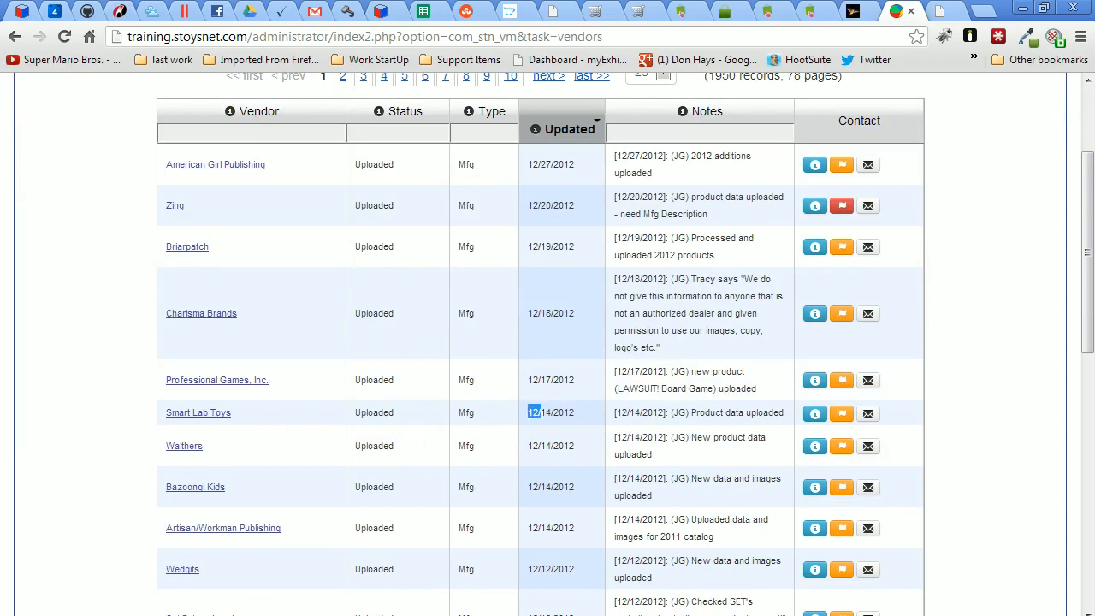
drag(538, 412, 582, 419)
click(581, 419)
click(814, 414)
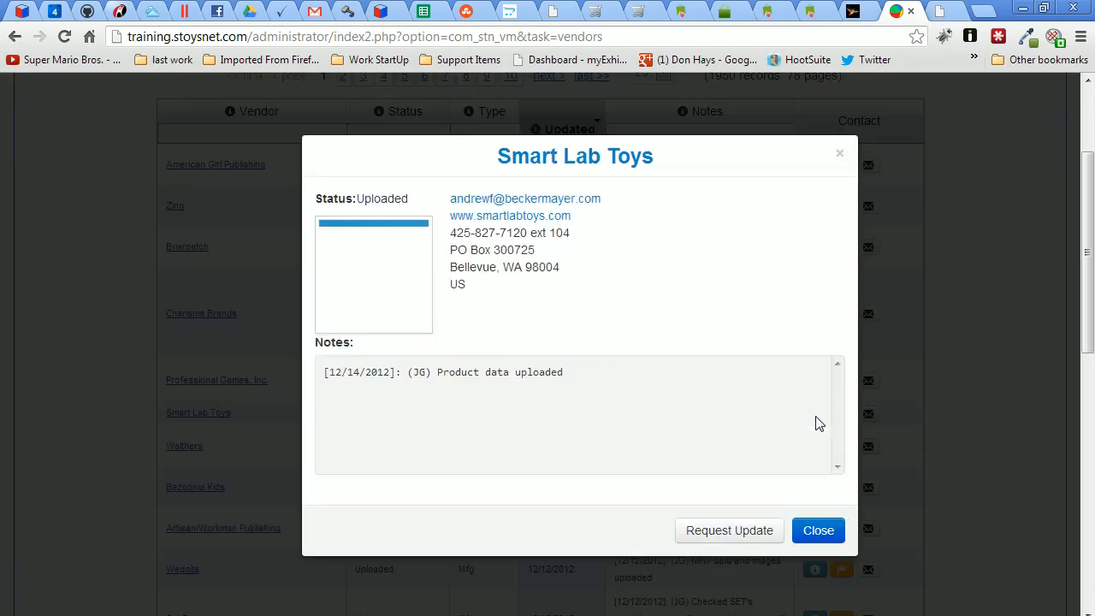
drag(420, 374, 513, 374)
click(513, 375)
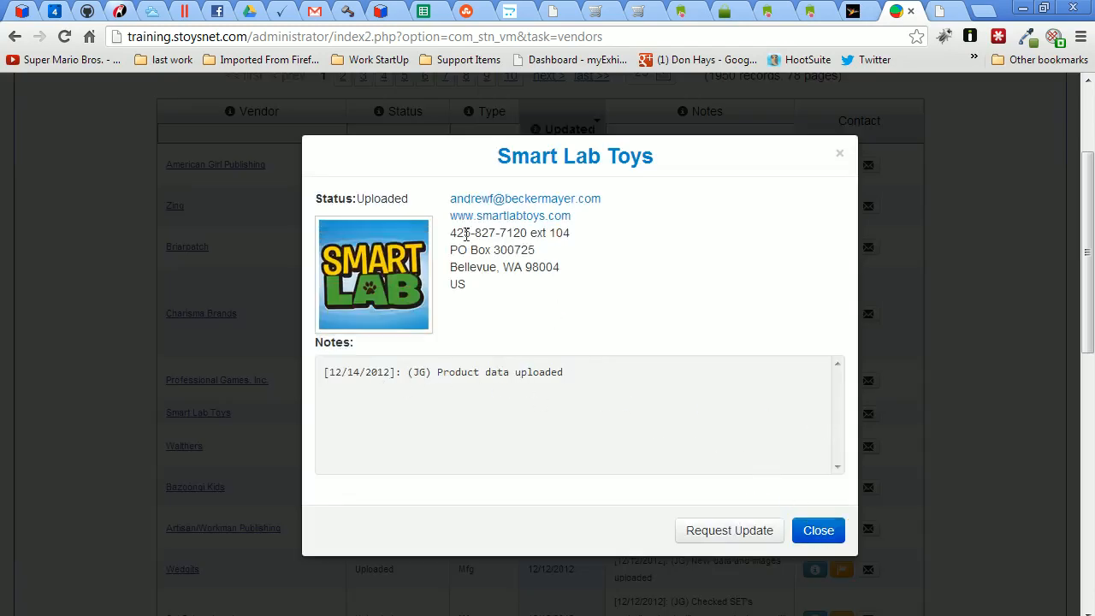
click(819, 531)
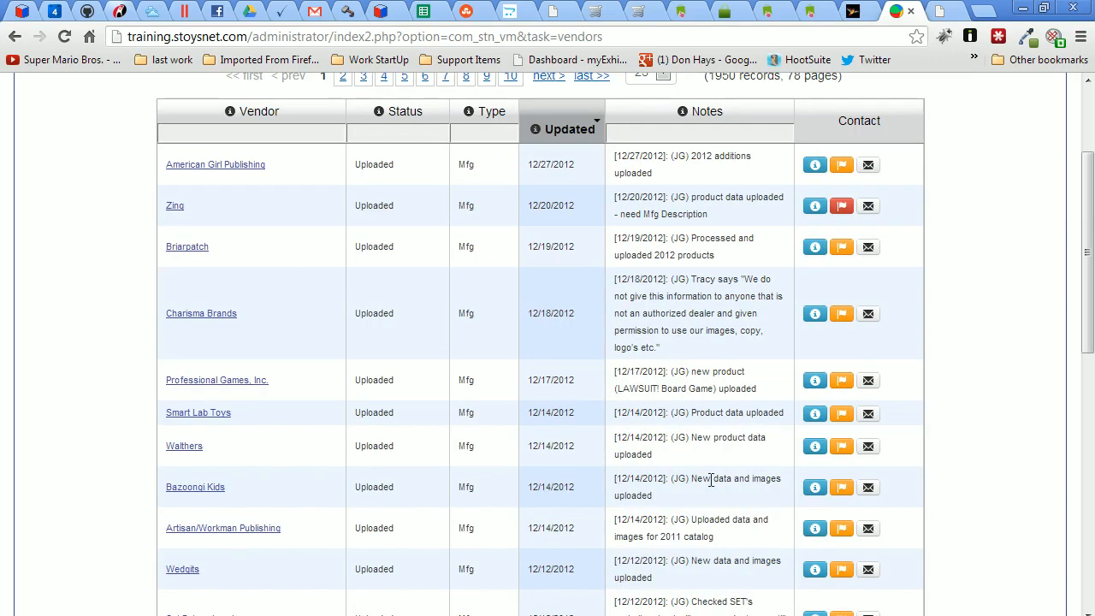
View the legend of the vendor statuses and sort the vendor list by status in ascending order.
scroll(625, 329, up, 2)
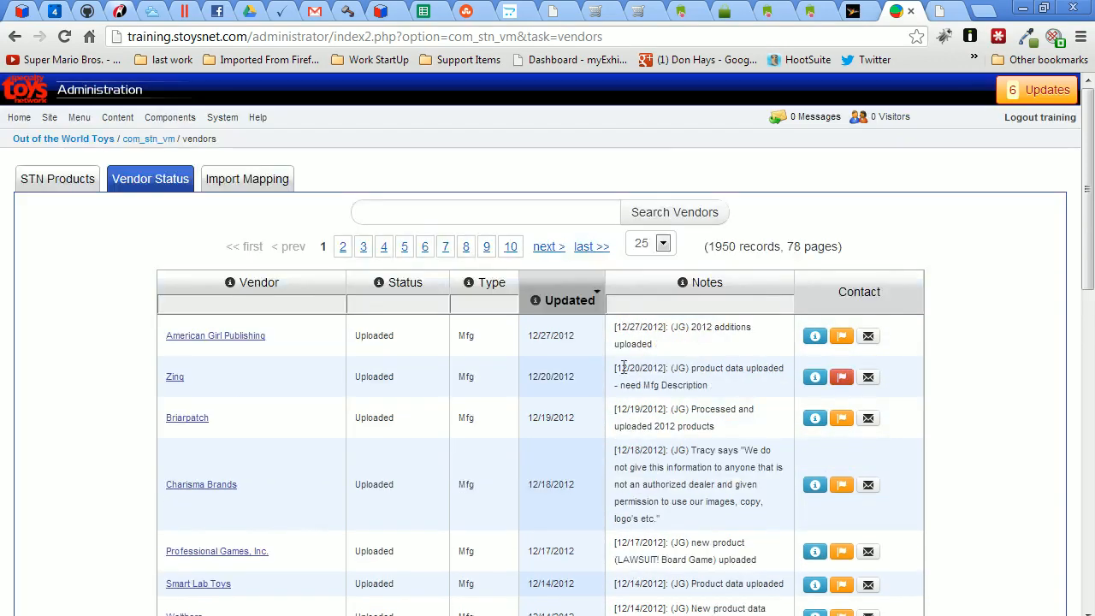
scroll(635, 416, down, 1)
scroll(638, 417, up, 1)
scroll(638, 416, down, 1)
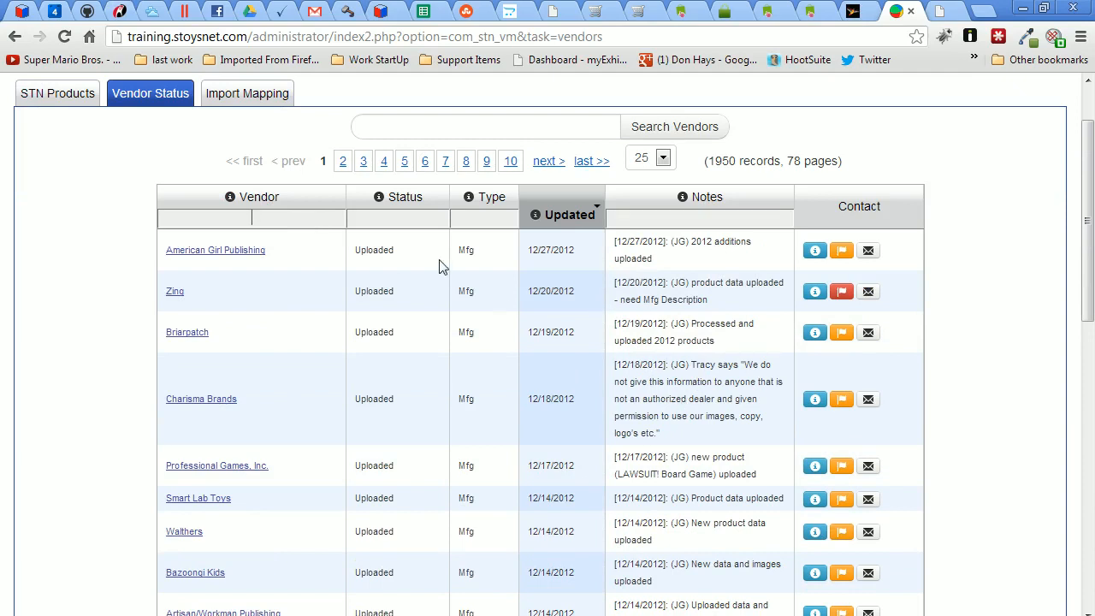
mouse_move(380, 202)
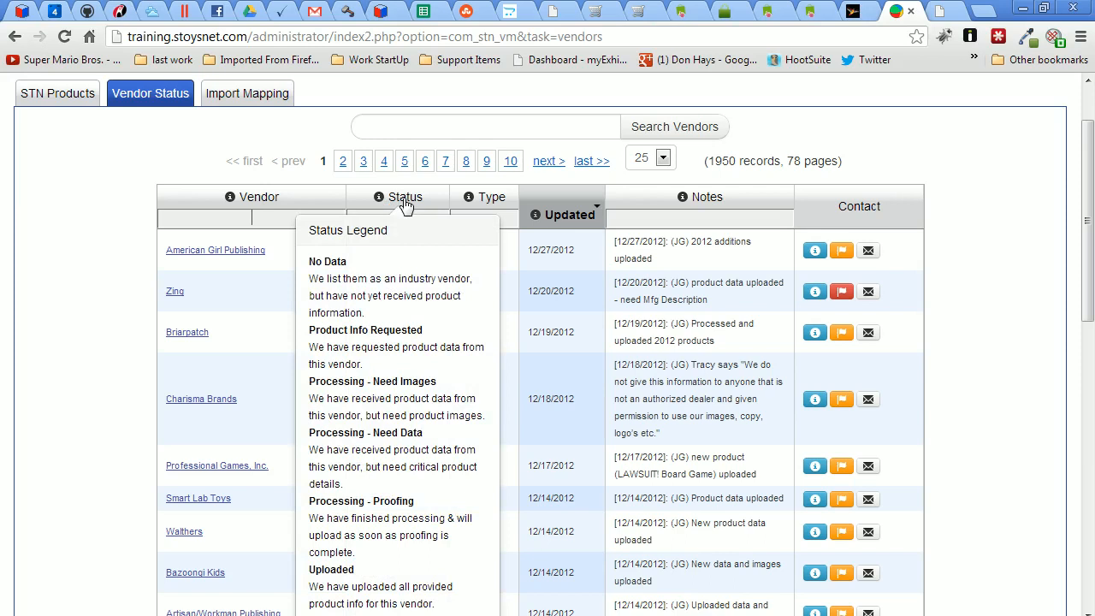
click(403, 200)
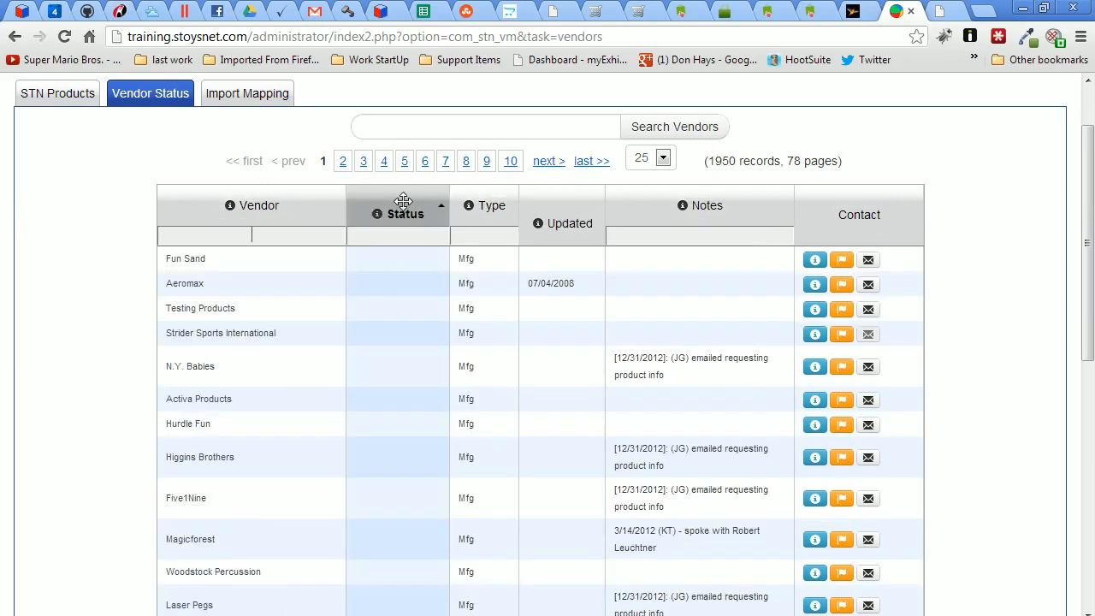
scroll(383, 453, down, 1)
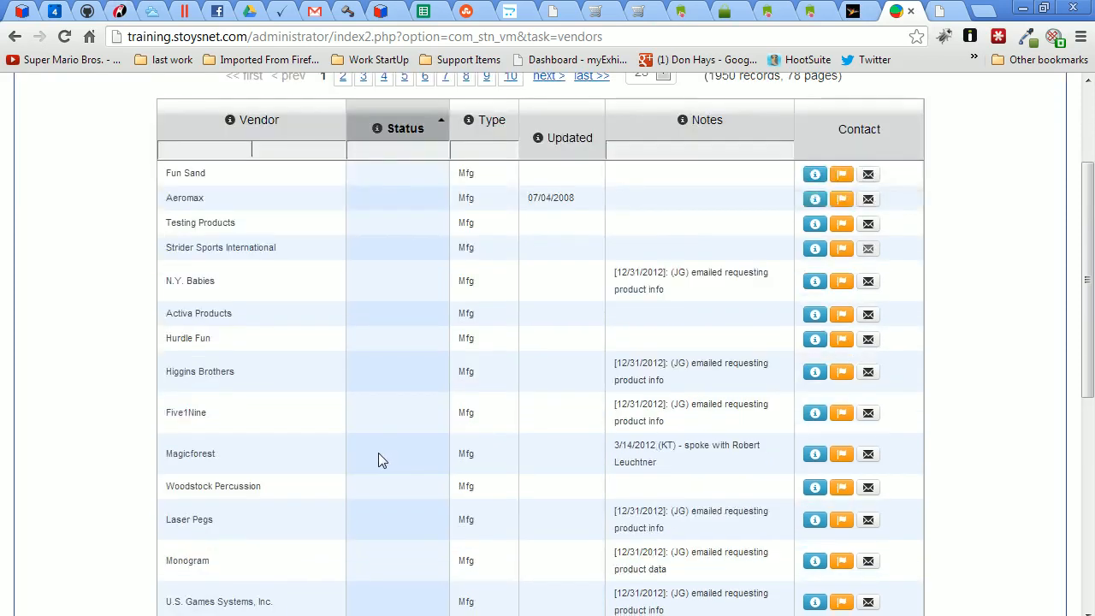
scroll(378, 453, down, 2)
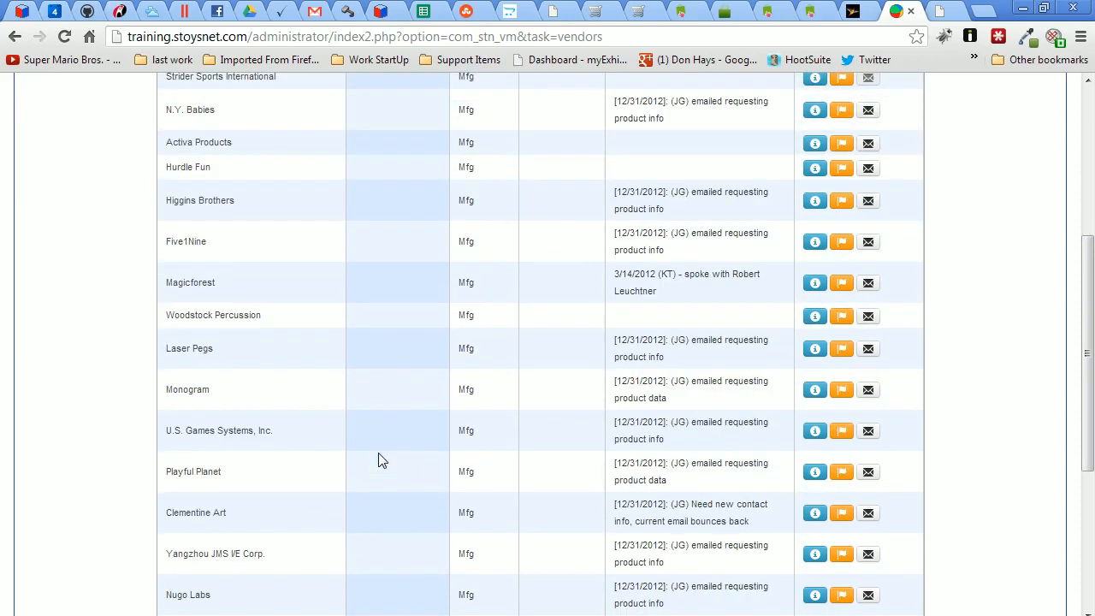
Locate Activa Products in the sorted list, review its vendor details and notes, and close the details.
triple_click(198, 176)
click(232, 145)
drag(234, 146, 163, 150)
click(170, 144)
triple_click(169, 144)
click(239, 148)
drag(166, 146, 233, 147)
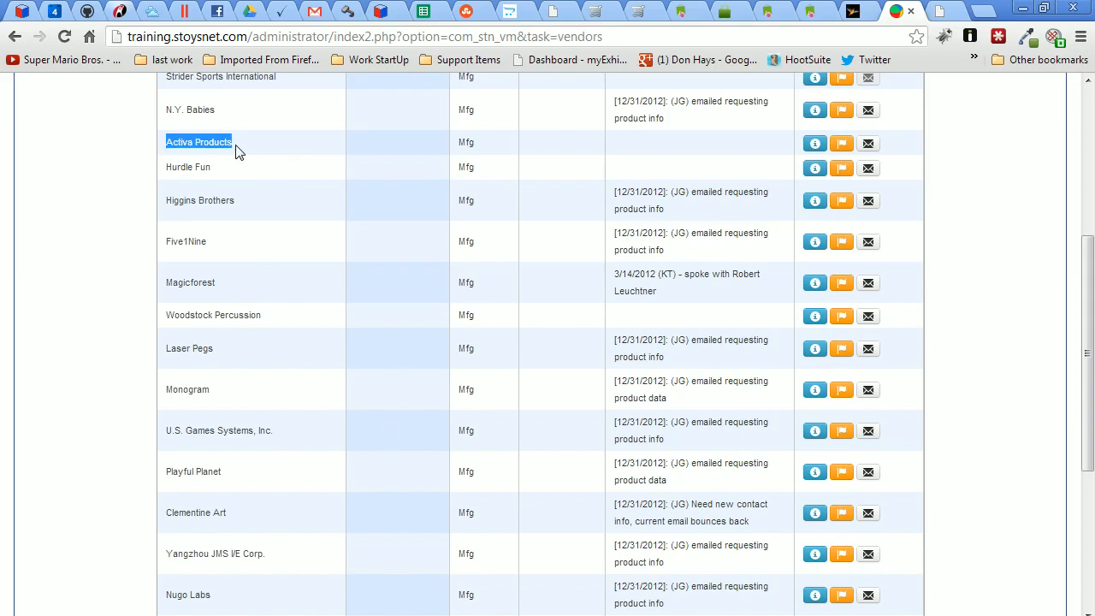
click(652, 154)
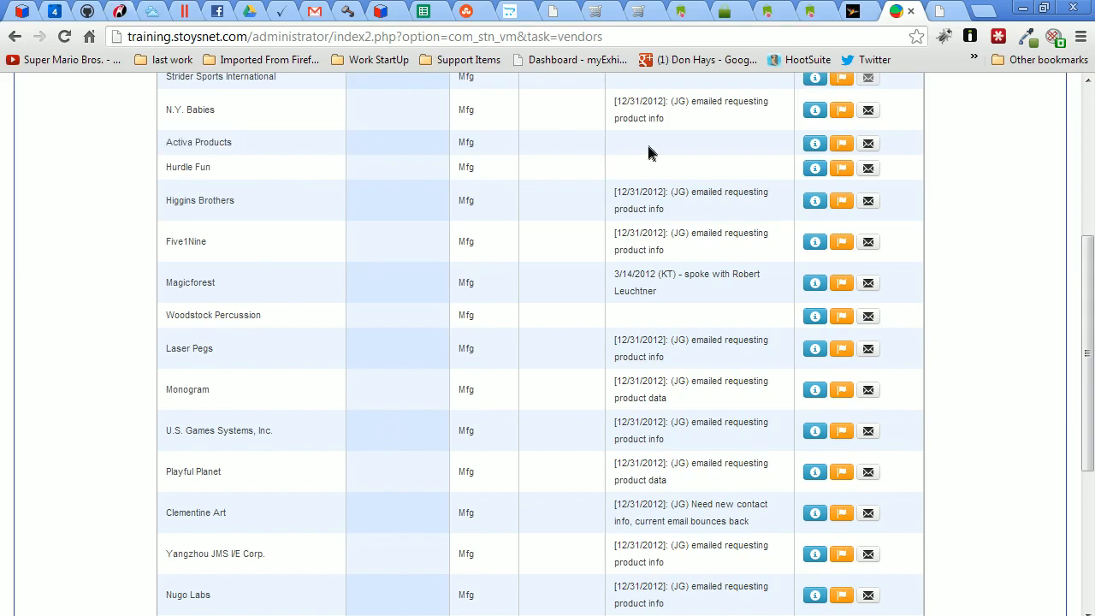
click(814, 143)
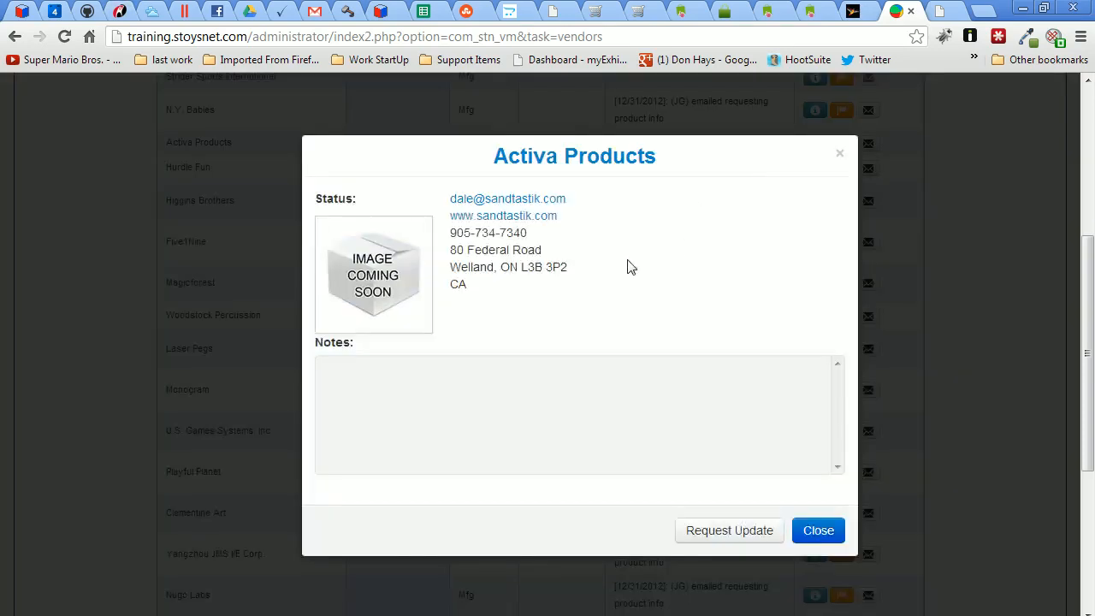
click(819, 530)
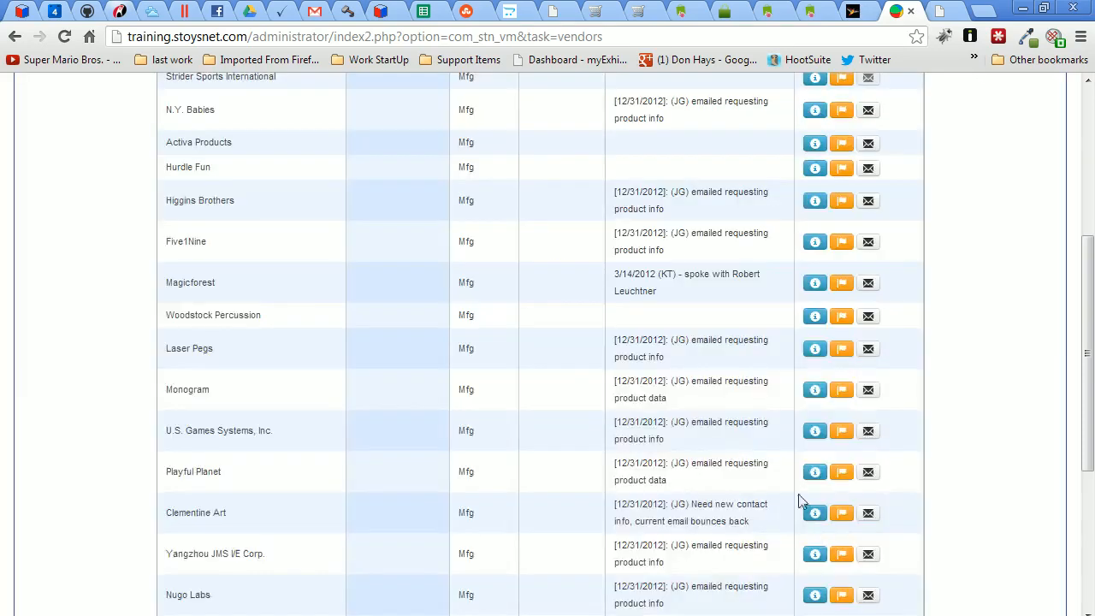
Review the vendor details of Activa Products again, including its contact information and notes, and close them.
click(816, 144)
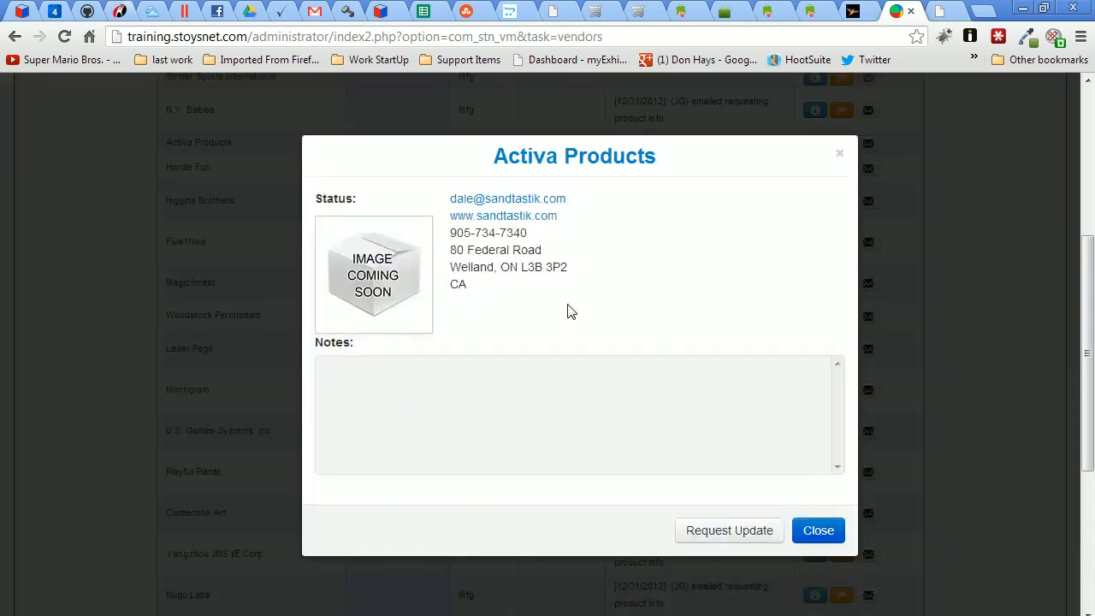
click(818, 531)
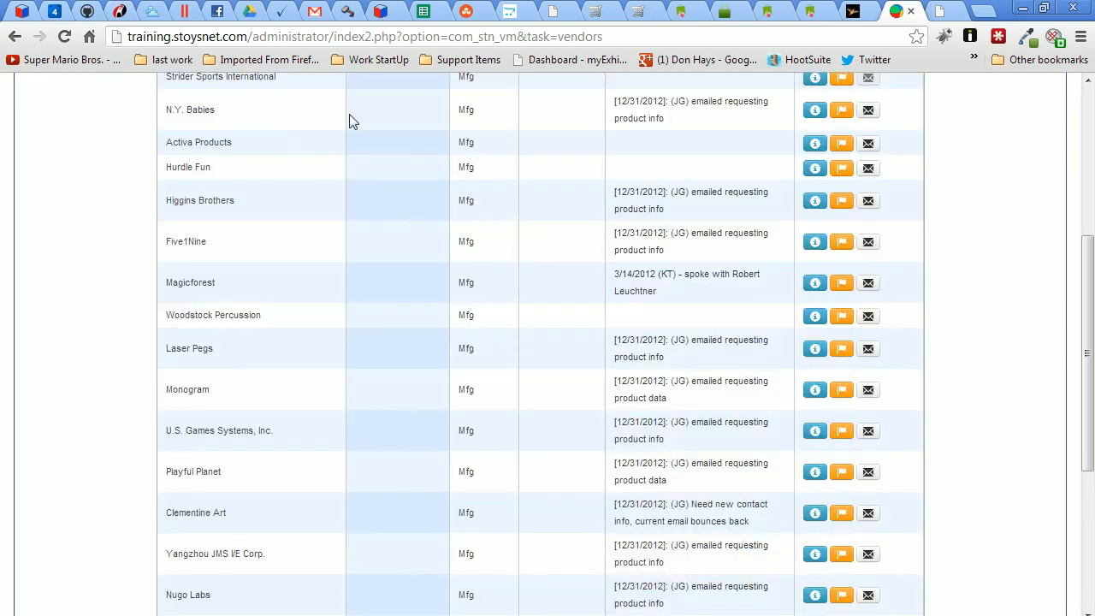
scroll(741, 132, up, 1)
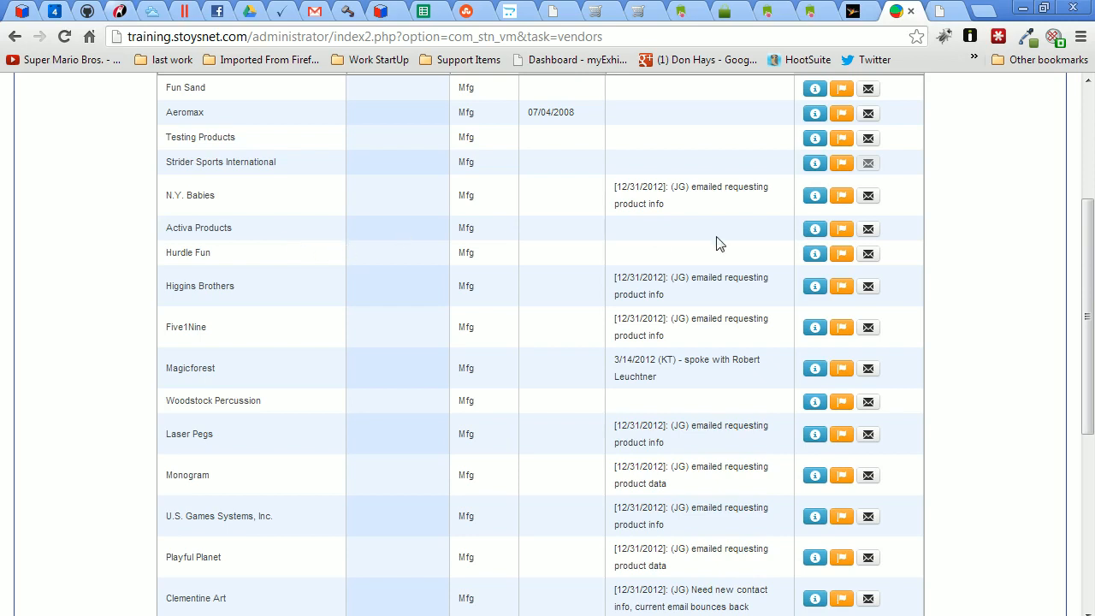
click(816, 230)
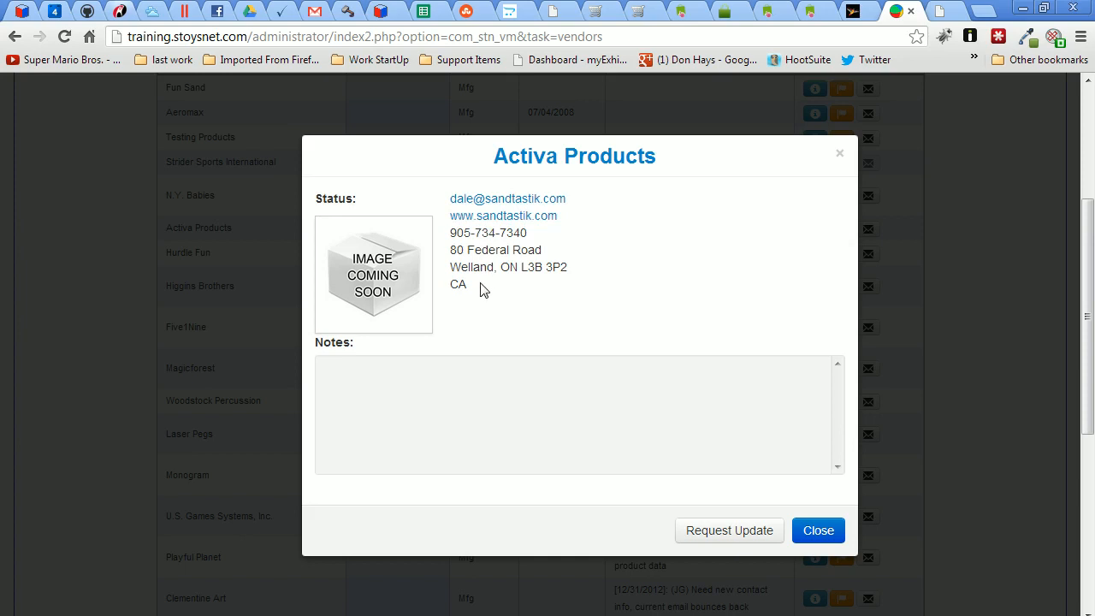
click(818, 530)
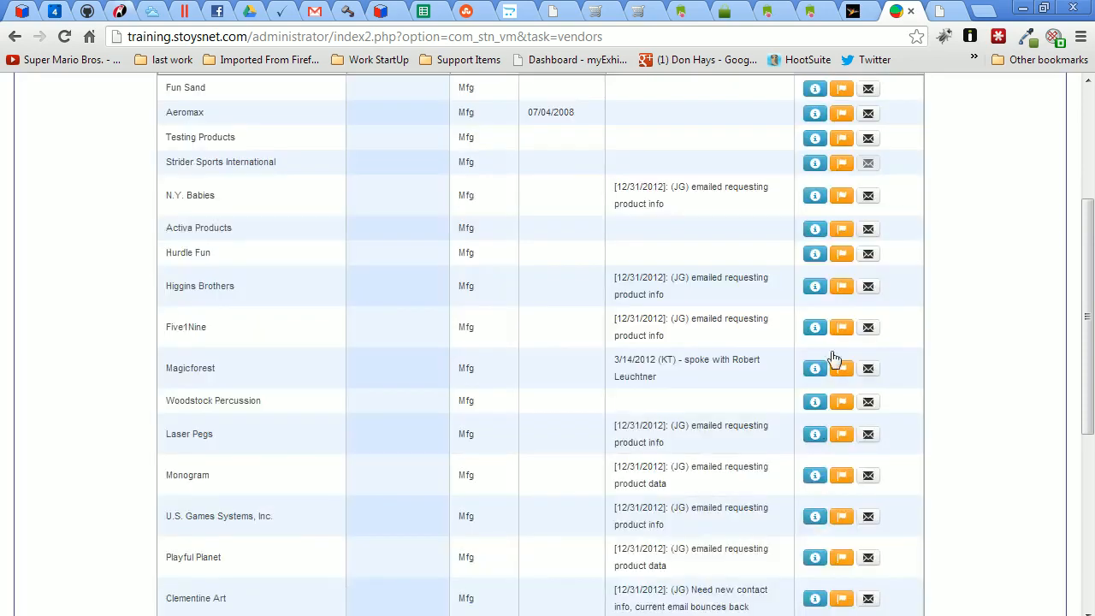
Submit an update request for Activa Products with the concern Need New Product Information.
click(815, 229)
click(725, 532)
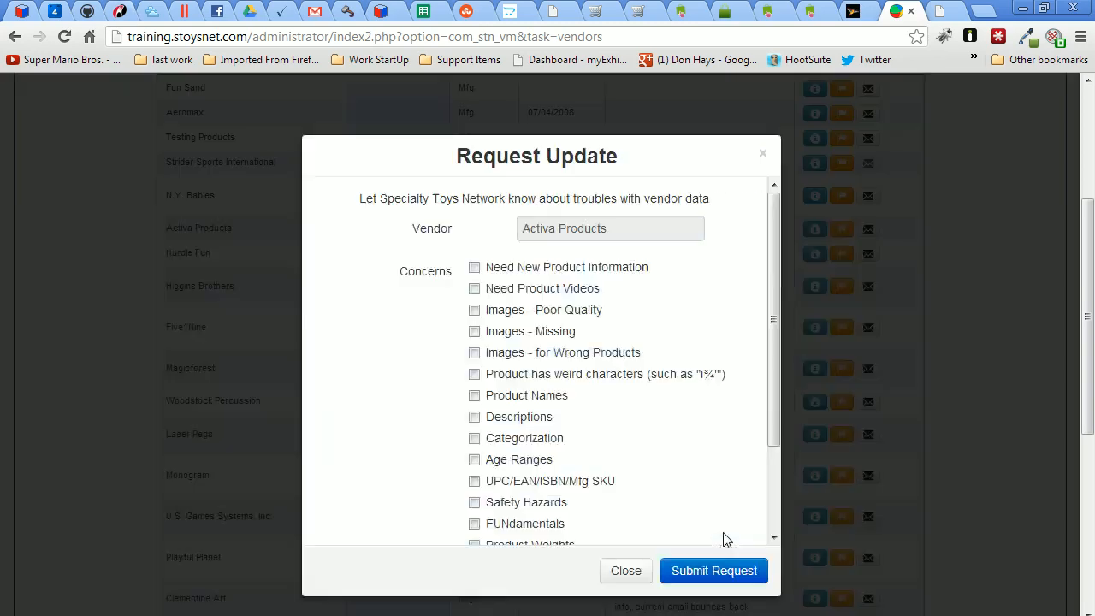
mouse_move(775, 307)
mouse_down()
mouse_move(760, 421)
mouse_move(765, 313)
mouse_up()
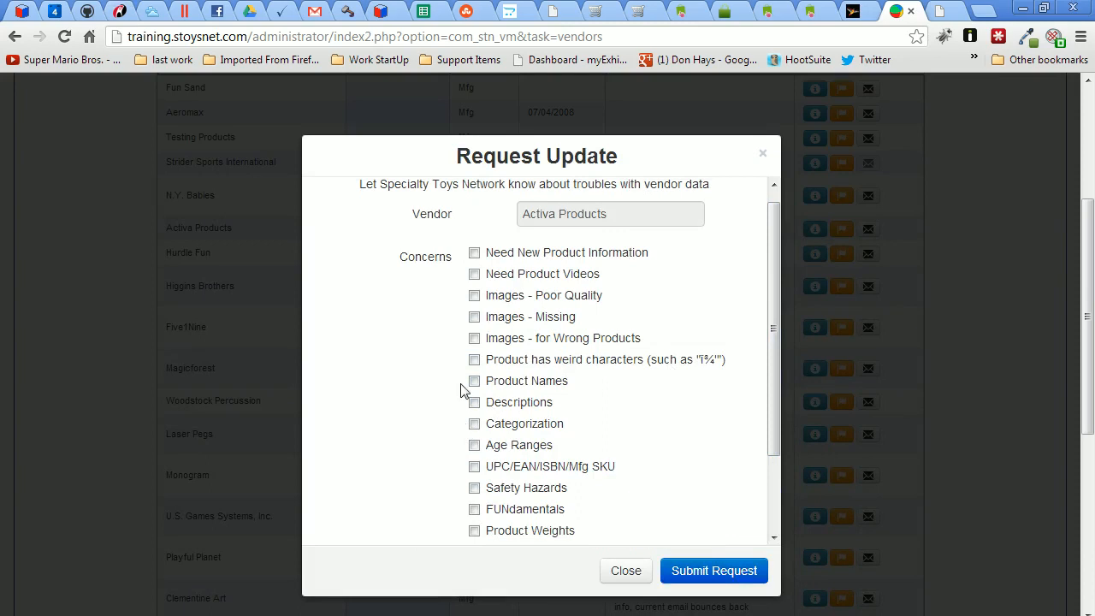
click(474, 253)
click(723, 571)
click(745, 276)
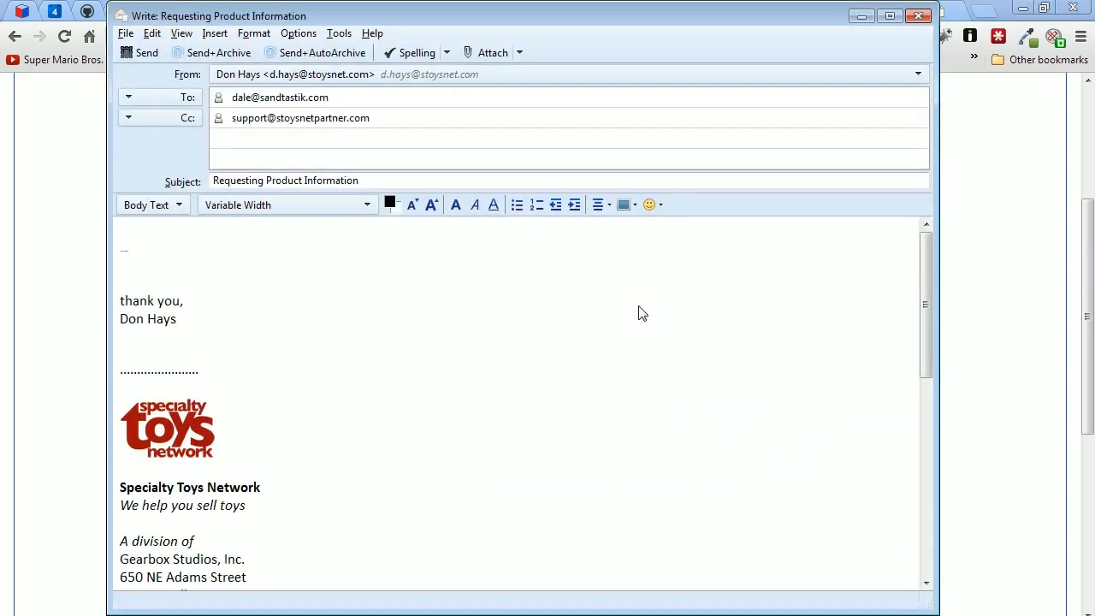
Delete the signature block and the blank line above the greeting in the draft email to the vendor.
scroll(223, 369, down, 6)
mouse_move(421, 416)
mouse_down()
mouse_move(51, 317)
mouse_move(12, 155)
mouse_up()
key(Delete)
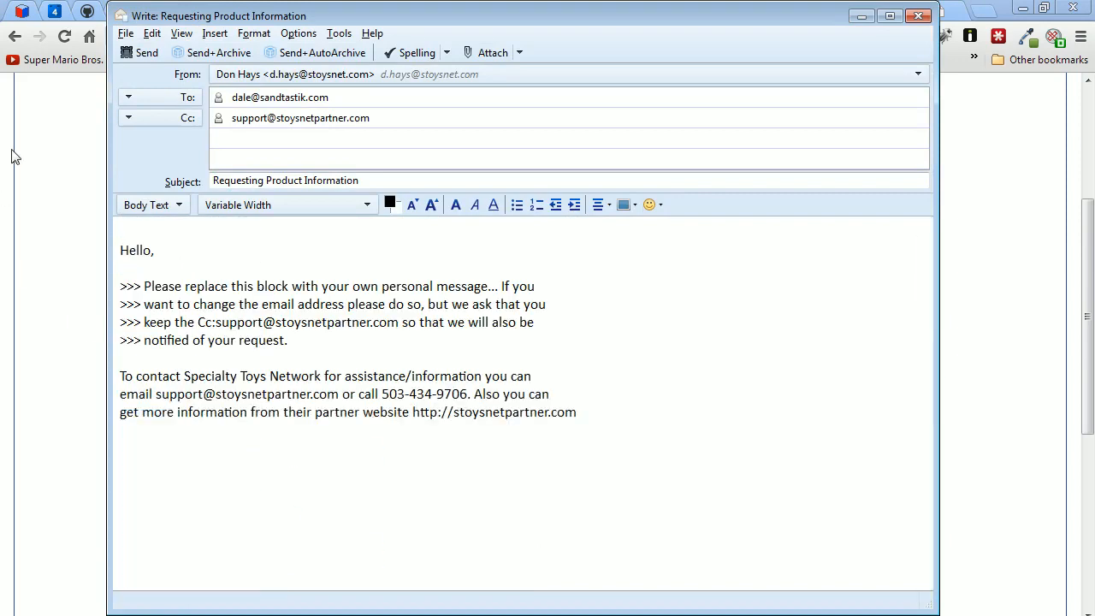
click(123, 252)
key(BackSpace)
click(166, 443)
click(353, 340)
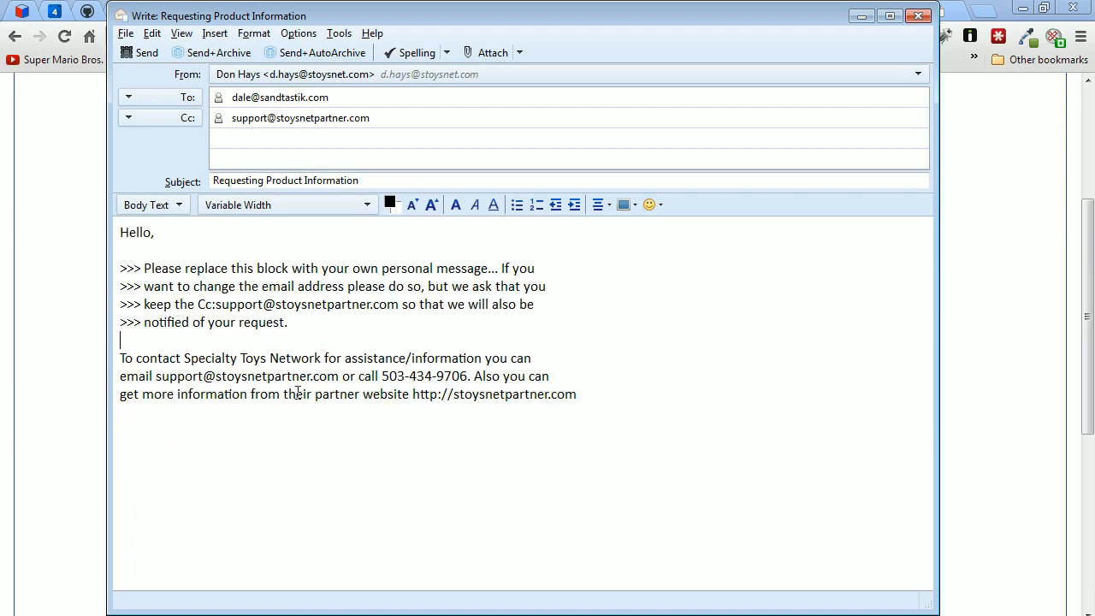
Examine the draft's placeholder message block and the paragraph on contacting Specialty Toys Network.
drag(122, 359, 342, 360)
click(356, 360)
click(293, 337)
drag(276, 267, 321, 270)
click(323, 272)
drag(306, 314, 104, 264)
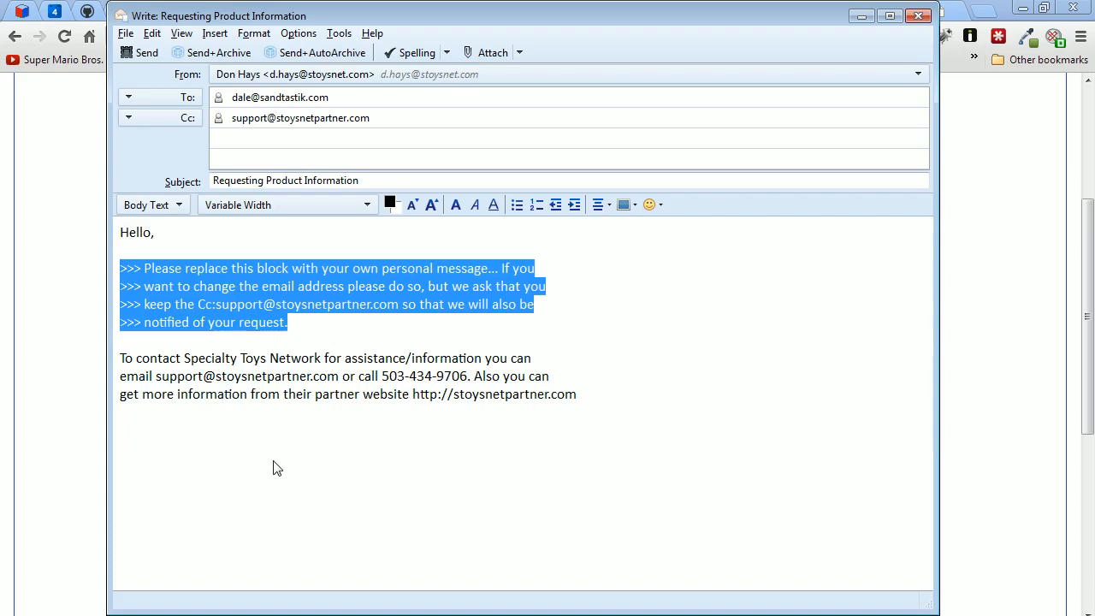
click(189, 341)
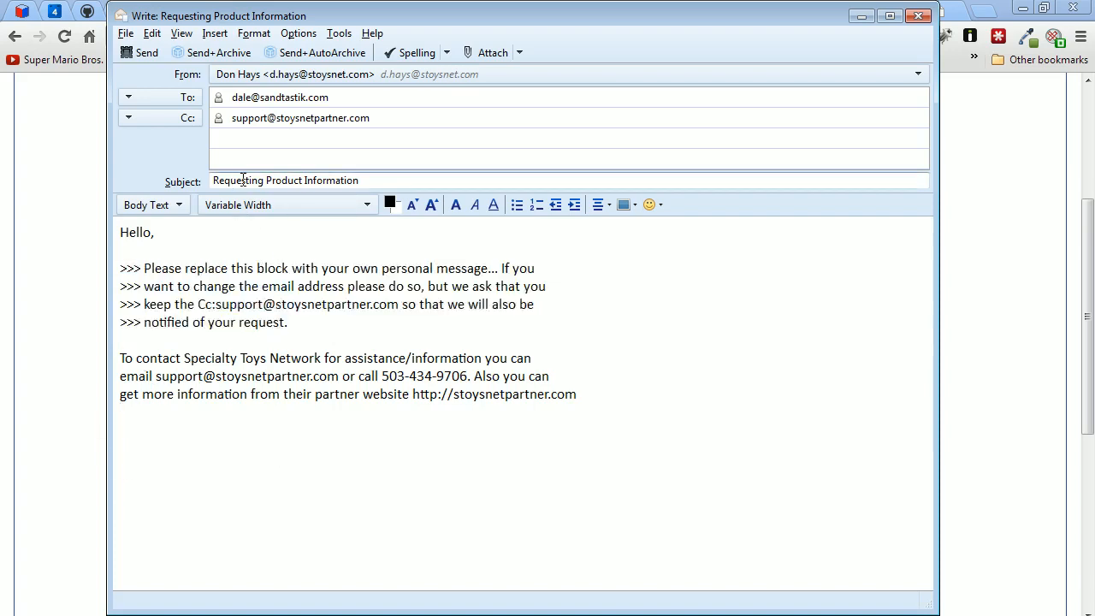
Add an empty recipient line of type To below the Cc line and check the existing To and Cc addresses.
drag(361, 97, 226, 98)
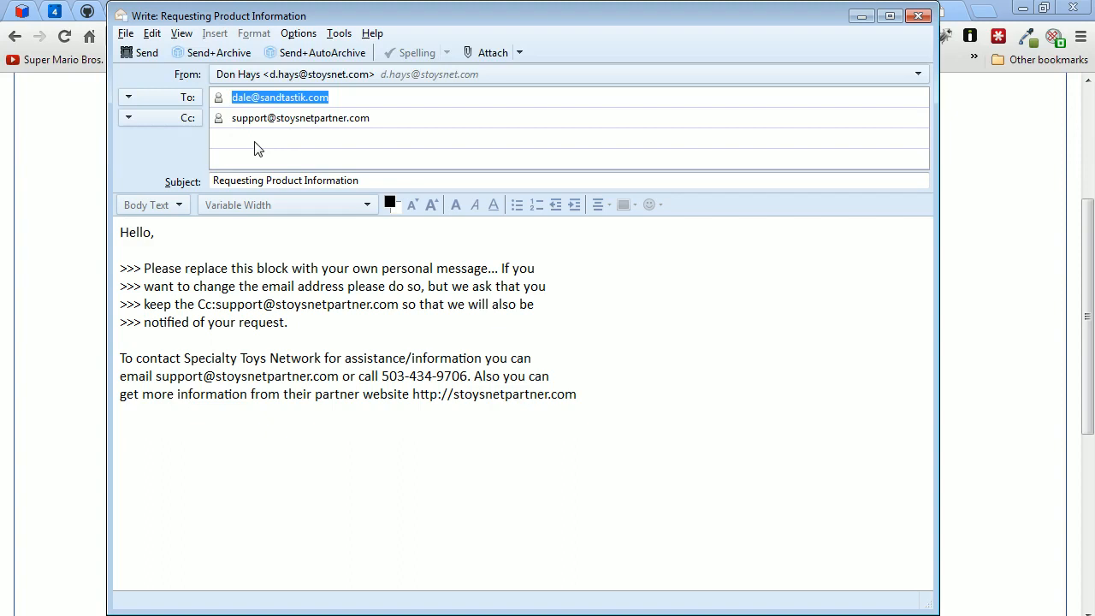
click(233, 138)
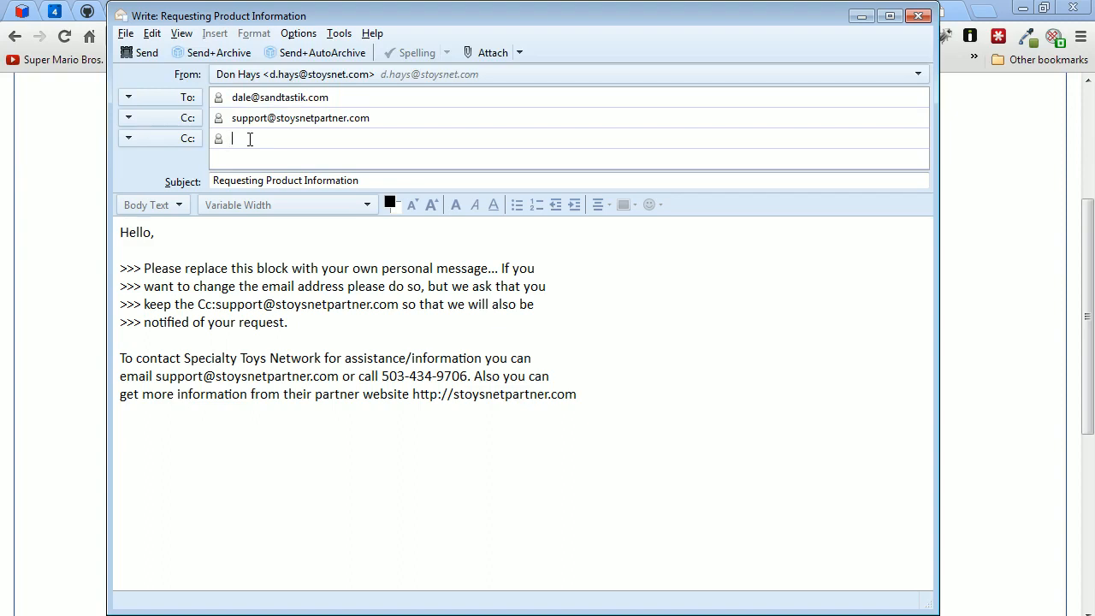
drag(341, 97, 231, 97)
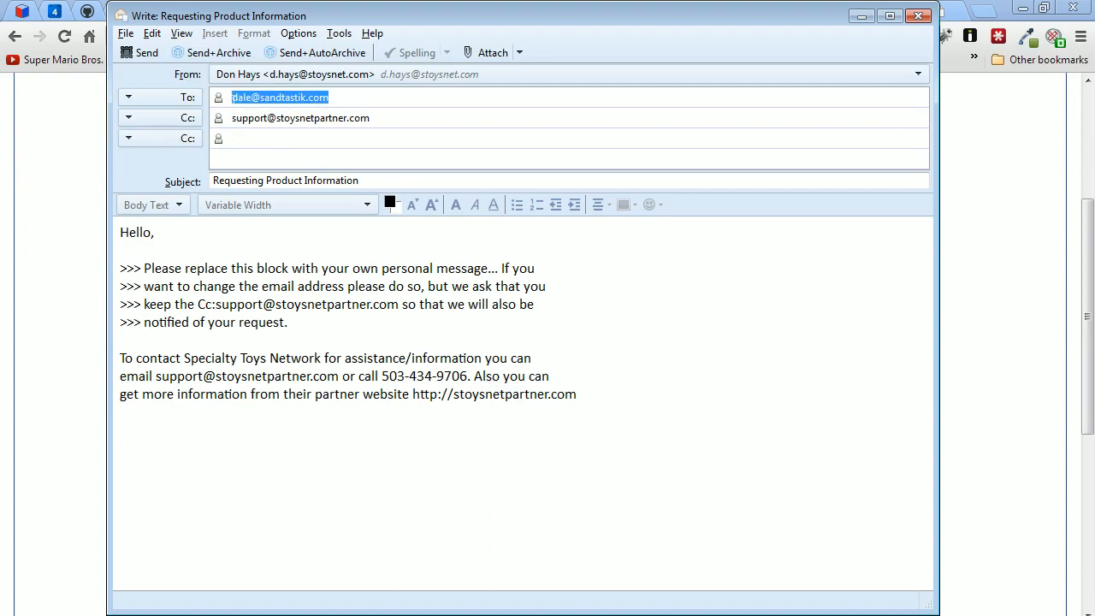
click(252, 137)
click(190, 139)
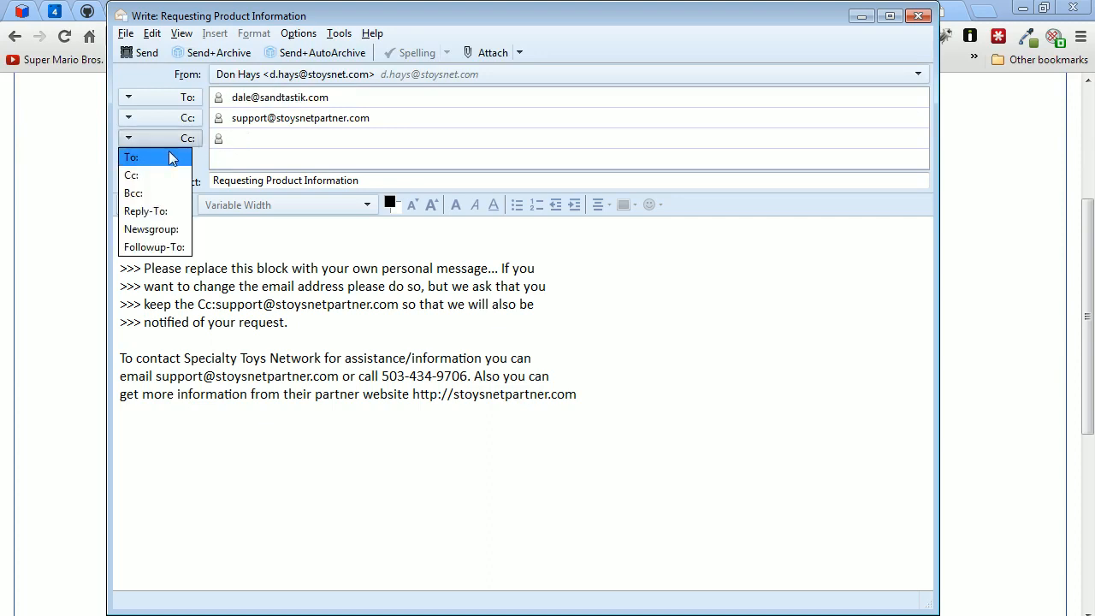
click(170, 158)
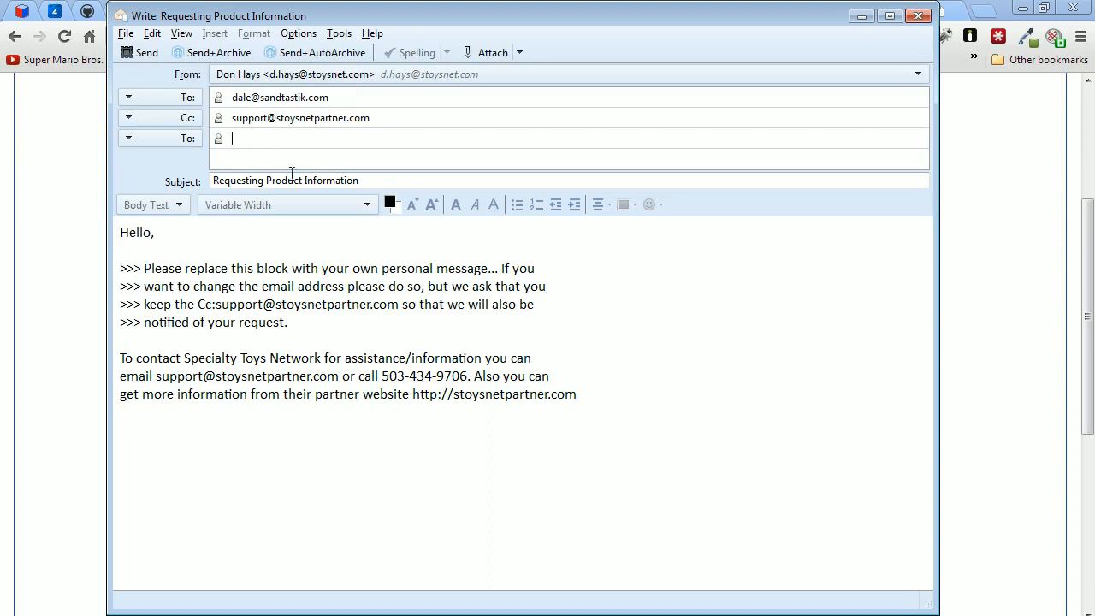
mouse_move(233, 118)
mouse_down()
mouse_move(371, 118)
mouse_move(240, 120)
mouse_up()
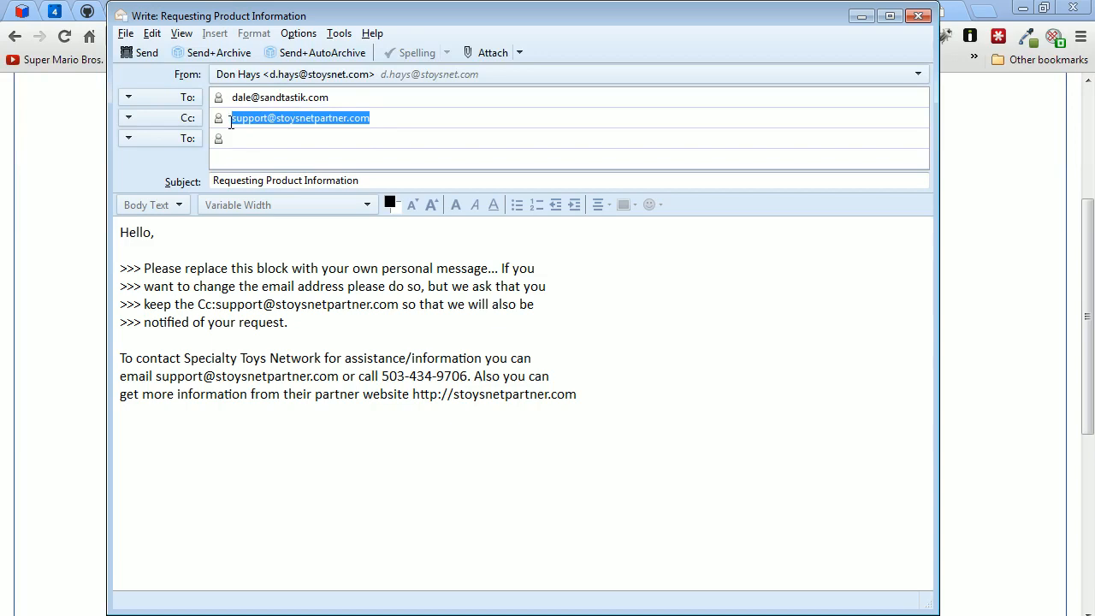
click(380, 118)
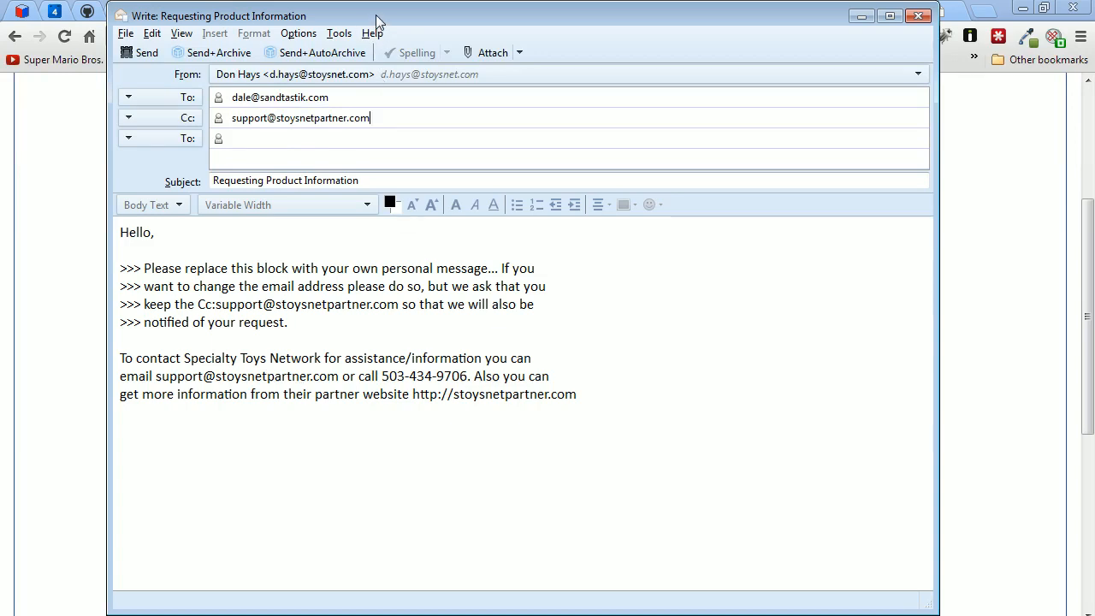
Close the draft email to the vendor without saving it.
drag(380, 17, 380, 25)
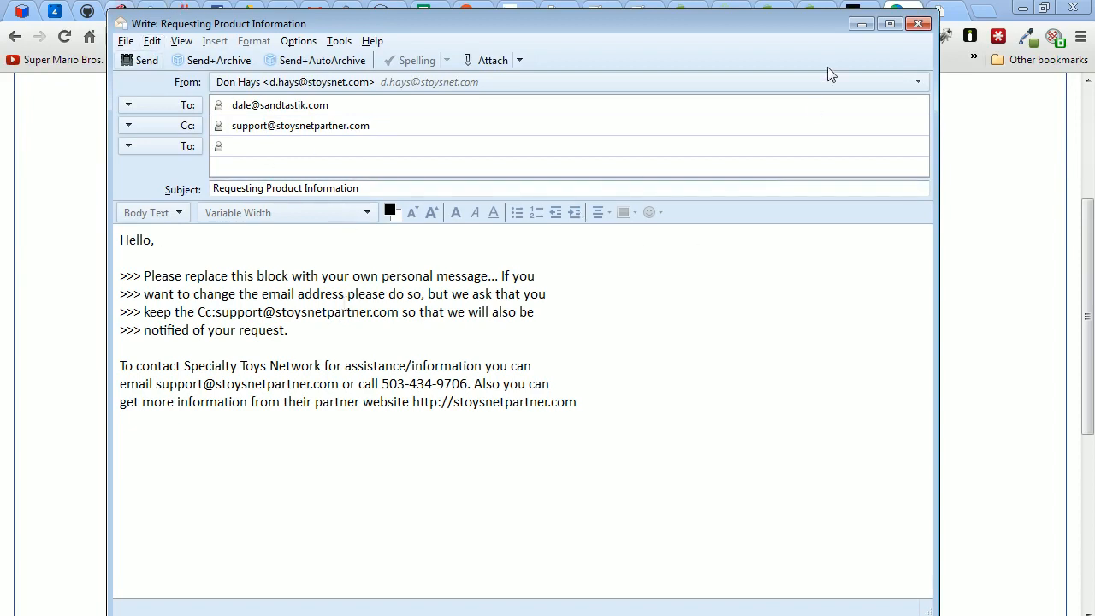
click(919, 24)
click(618, 347)
click(919, 24)
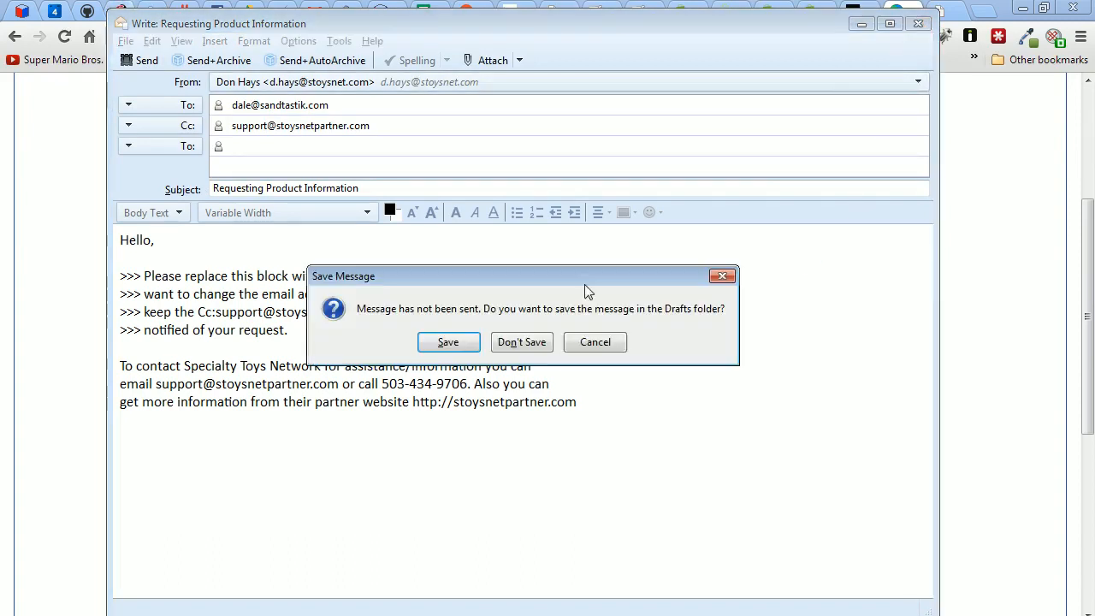
click(522, 342)
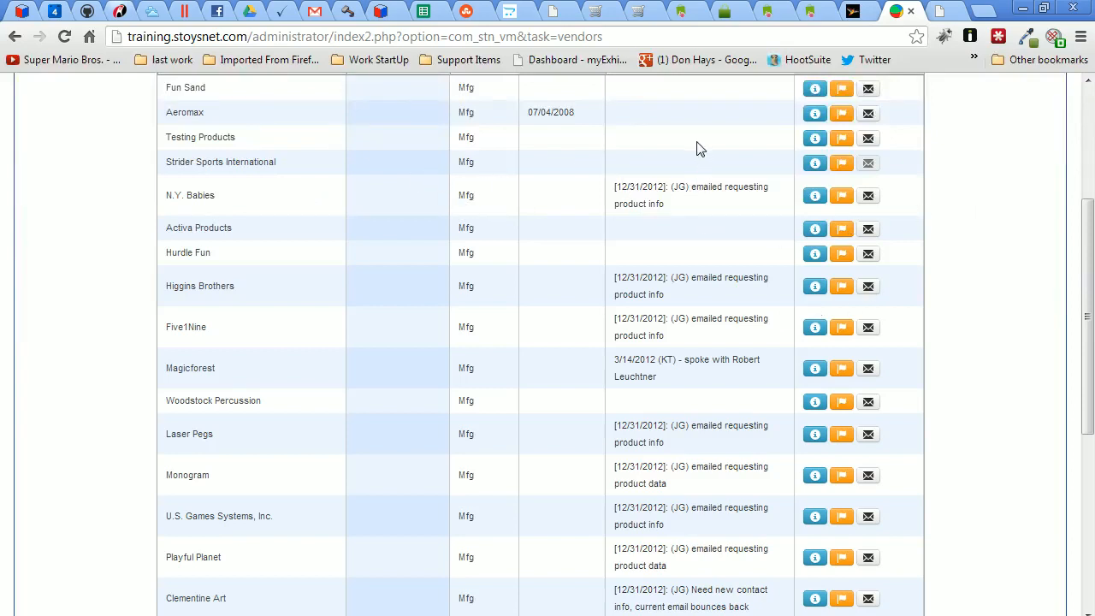
Look over the vendors without a status and sort the vendor list by updated date, newest first.
scroll(700, 185, up, 1)
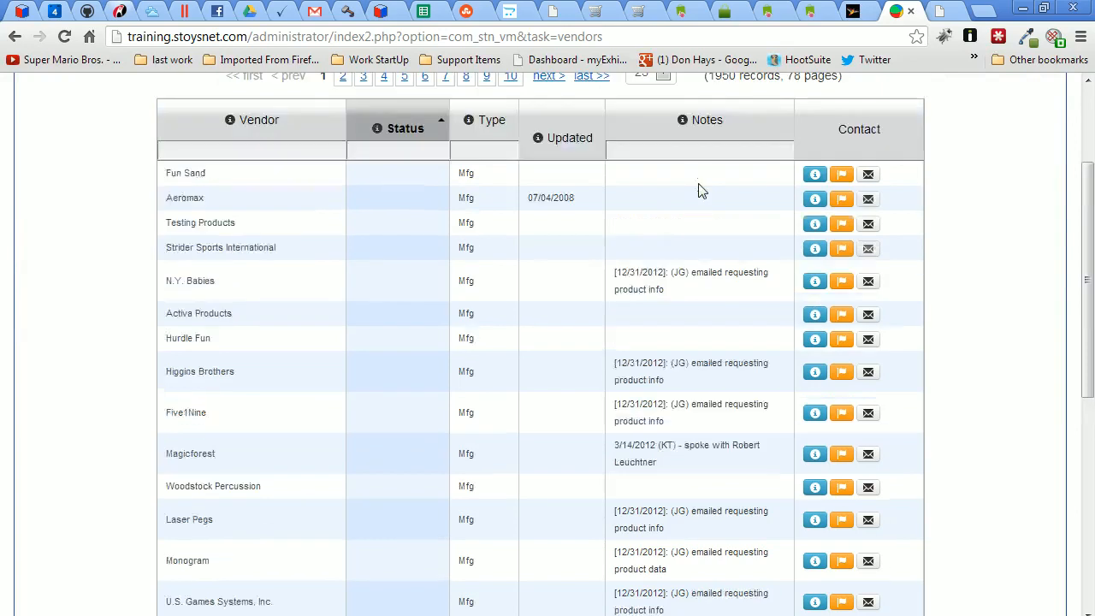
scroll(700, 185, down, 1)
scroll(700, 185, down, 1)
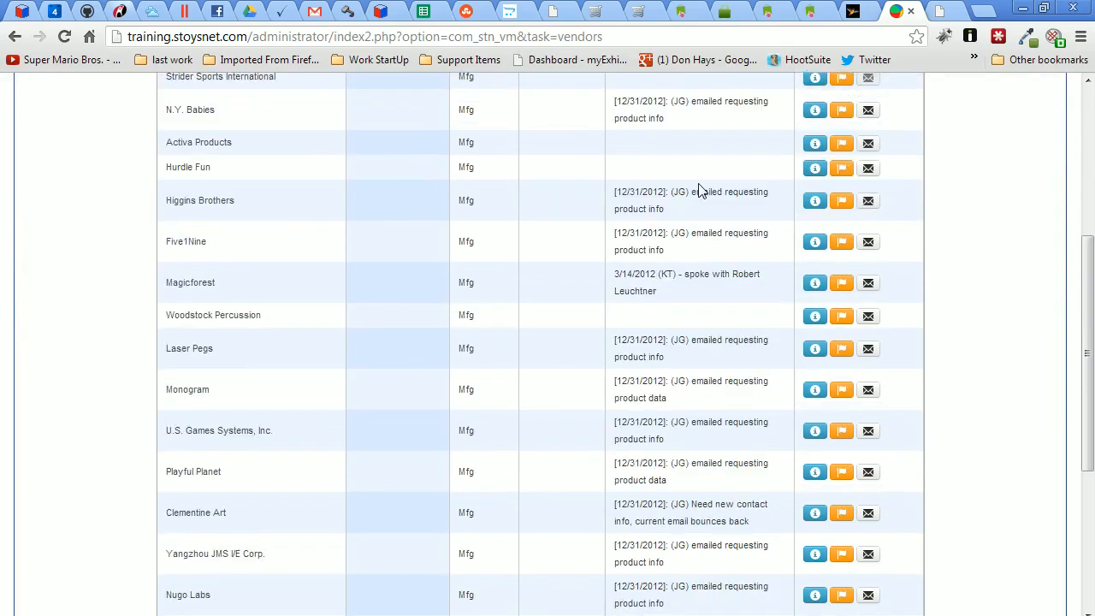
scroll(695, 283, down, 2)
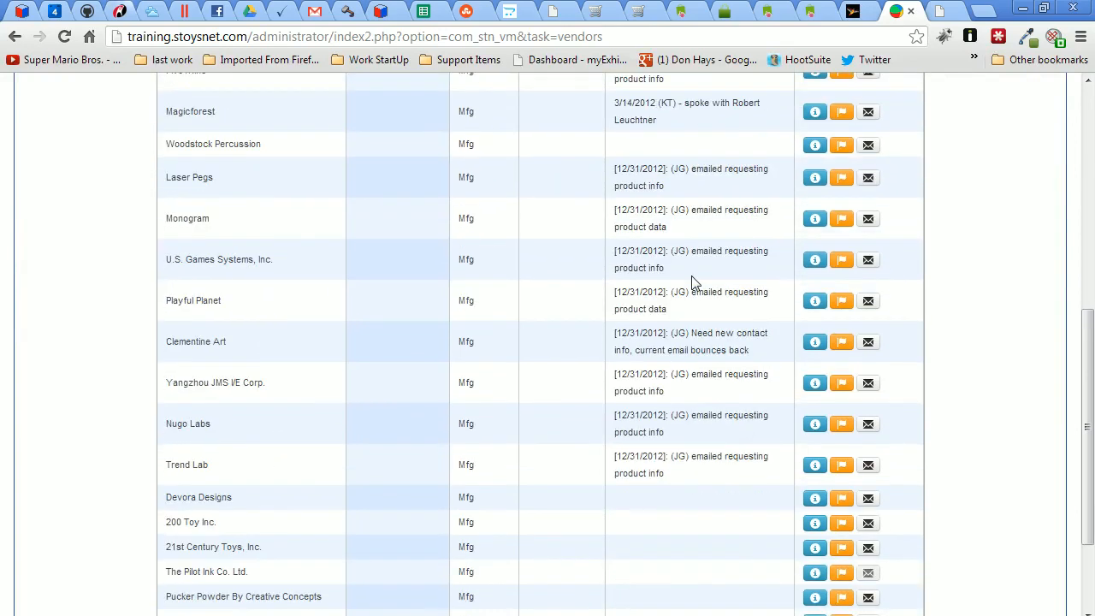
scroll(695, 283, up, 6)
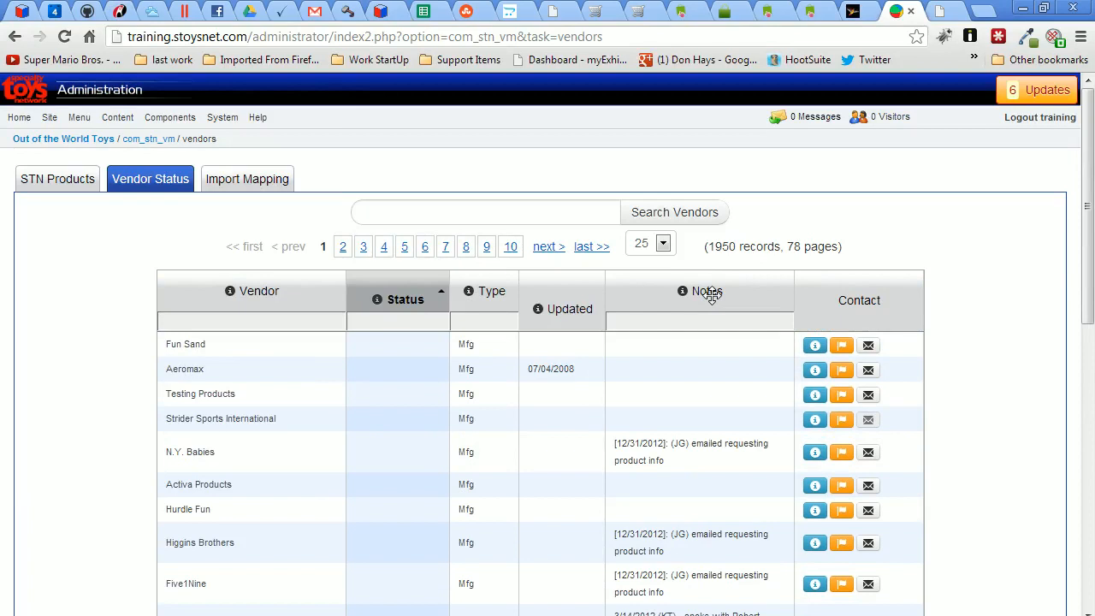
click(562, 312)
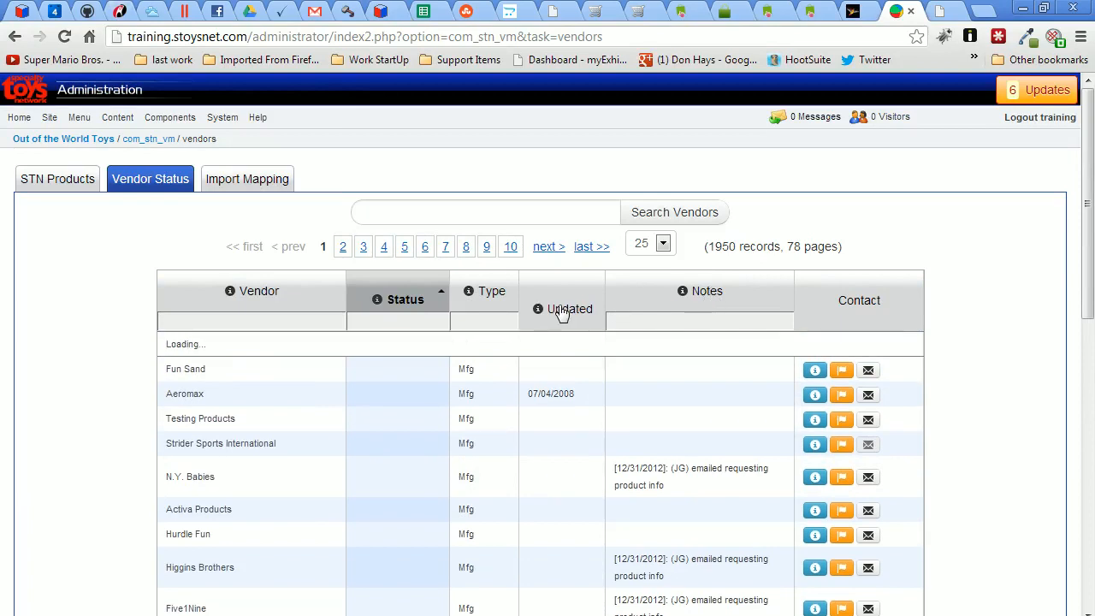
click(562, 311)
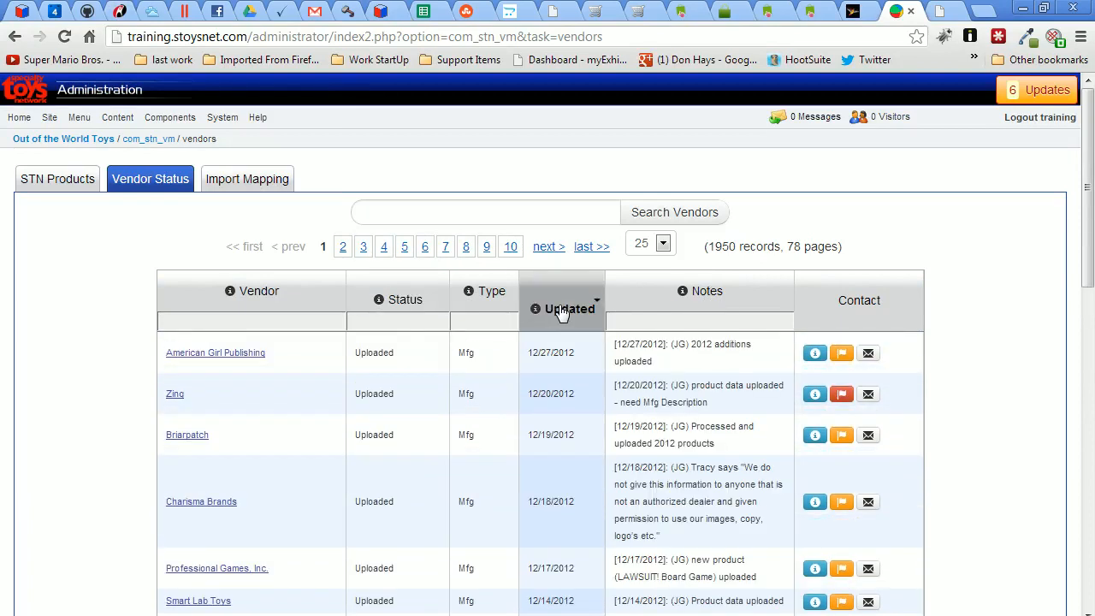
Examine the statuses, updated dates and notes of the most recently updated vendors, including Ganz.
scroll(540, 387, down, 1)
scroll(539, 386, down, 6)
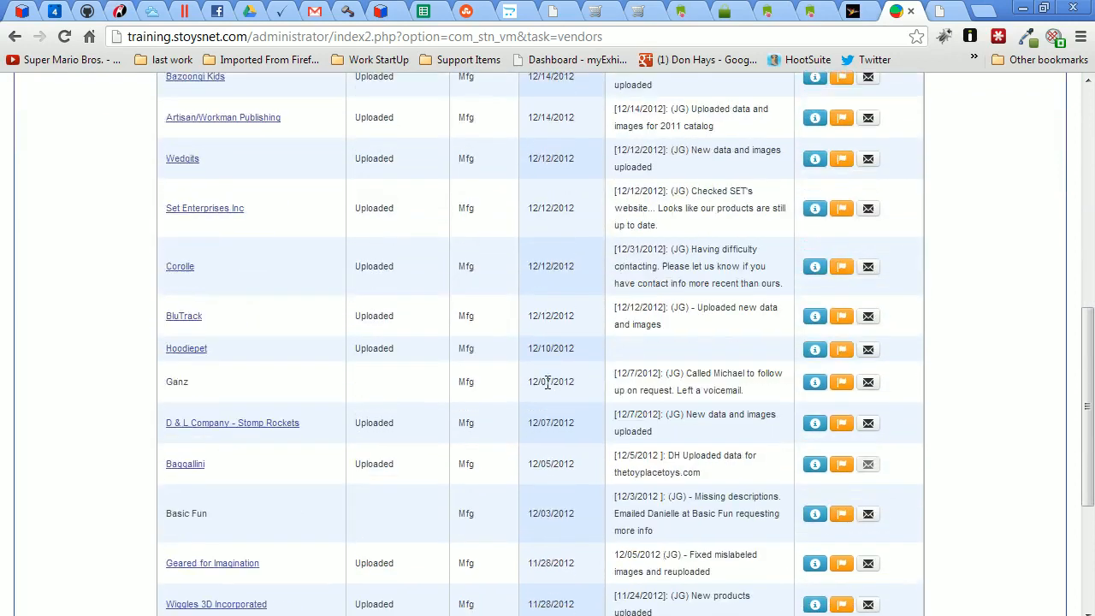
scroll(547, 383, down, 2)
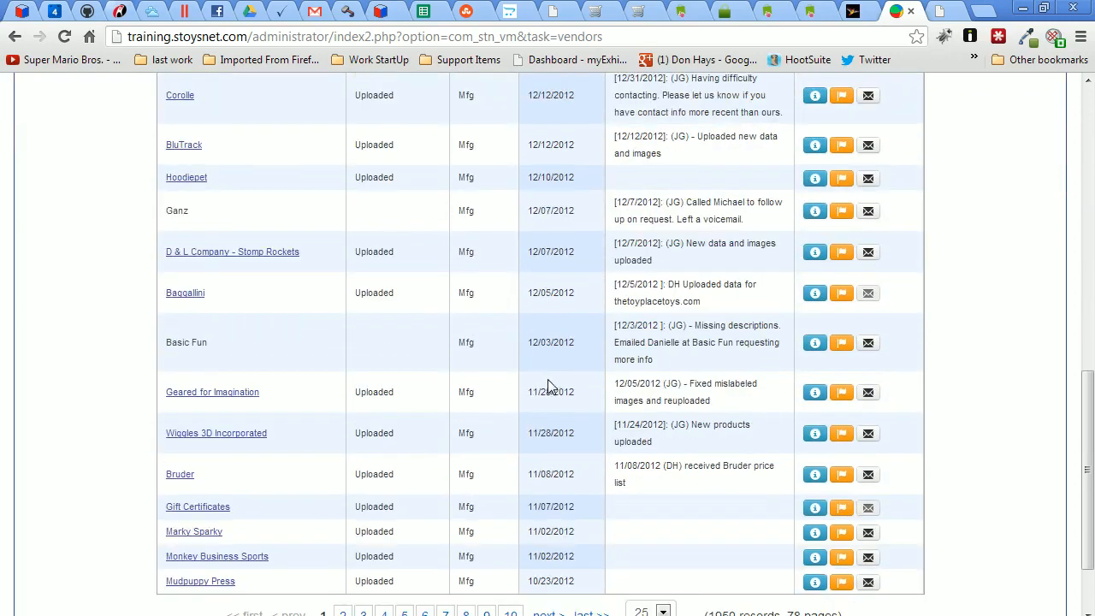
scroll(552, 381, up, 1)
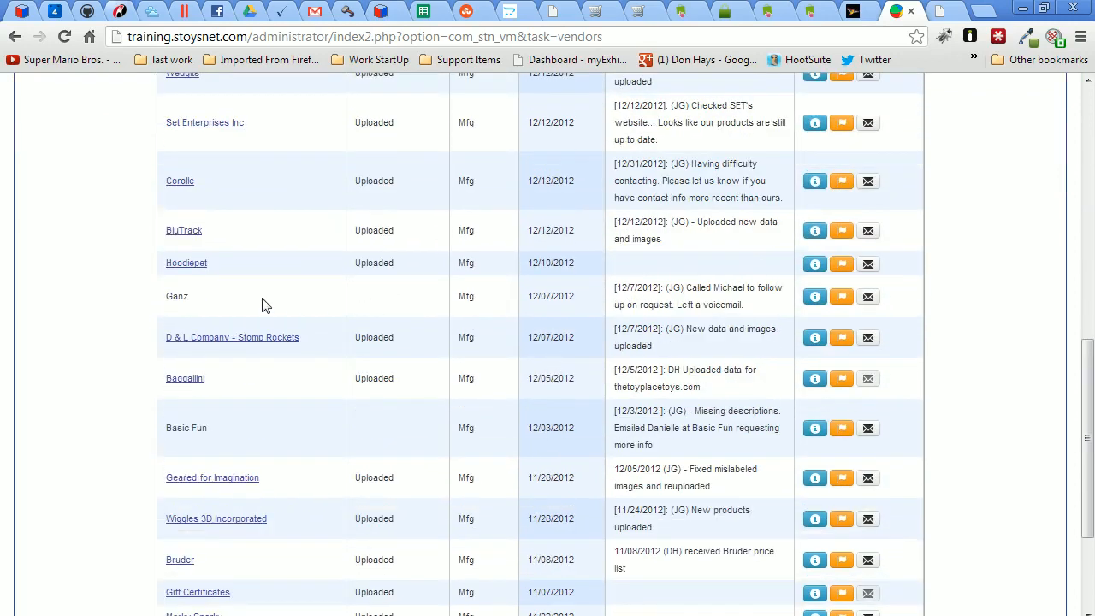
drag(539, 296, 528, 296)
click(566, 313)
scroll(572, 311, up, 5)
scroll(572, 310, up, 3)
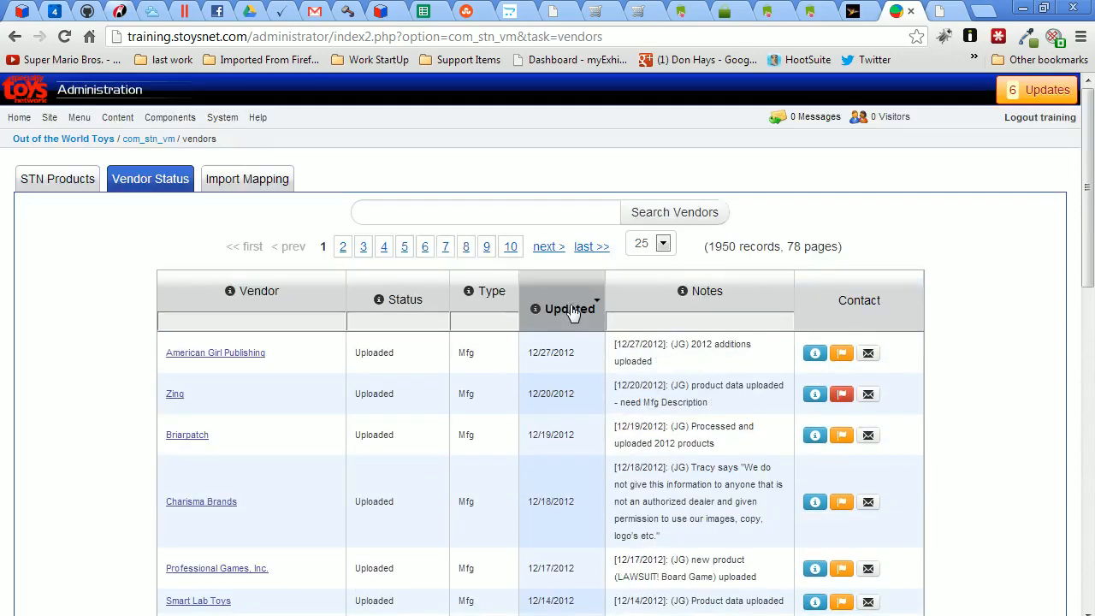
Filter the Status column by "uploaded" and look through the matching vendors.
click(392, 324)
text(uploaded)
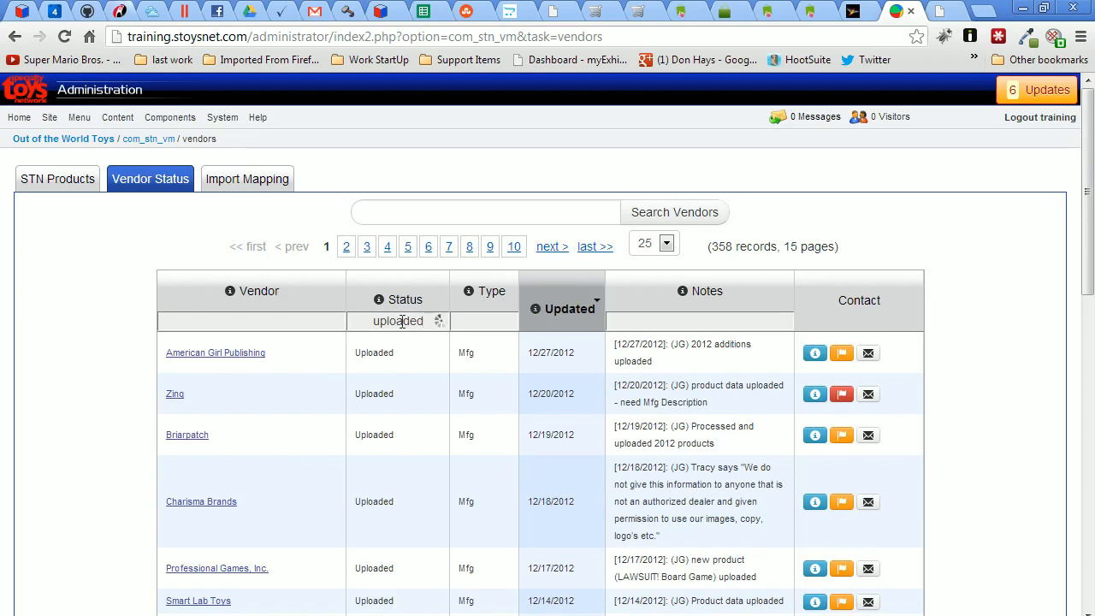
scroll(430, 391, down, 2)
scroll(436, 396, down, 8)
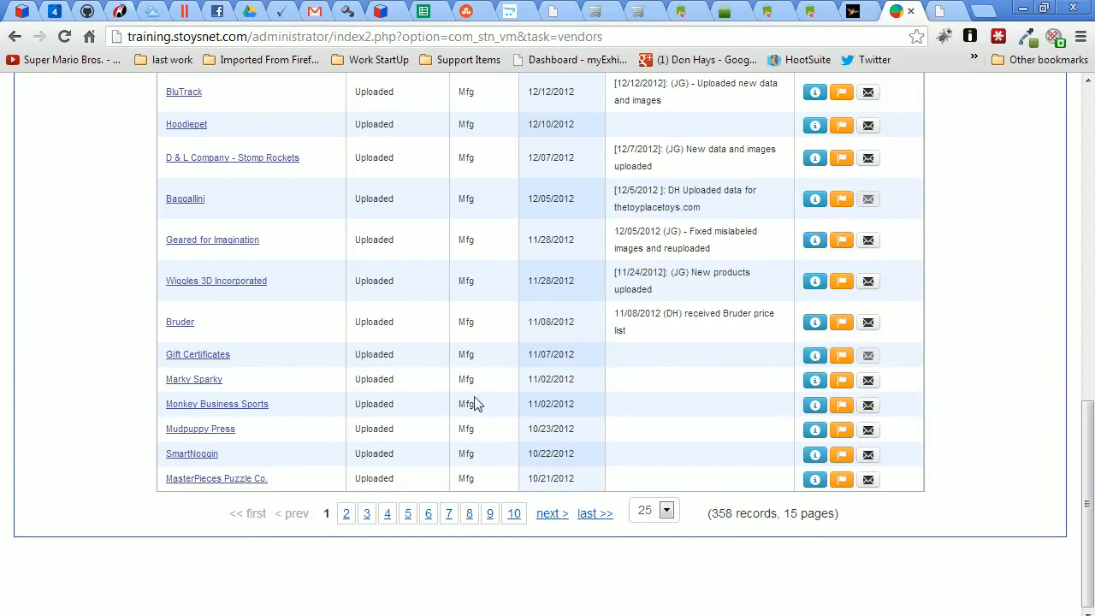
scroll(477, 403, up, 10)
Filter the Vendor column by "meliss" and check the status, updated date and notes of Melissa & Doug.
click(317, 321)
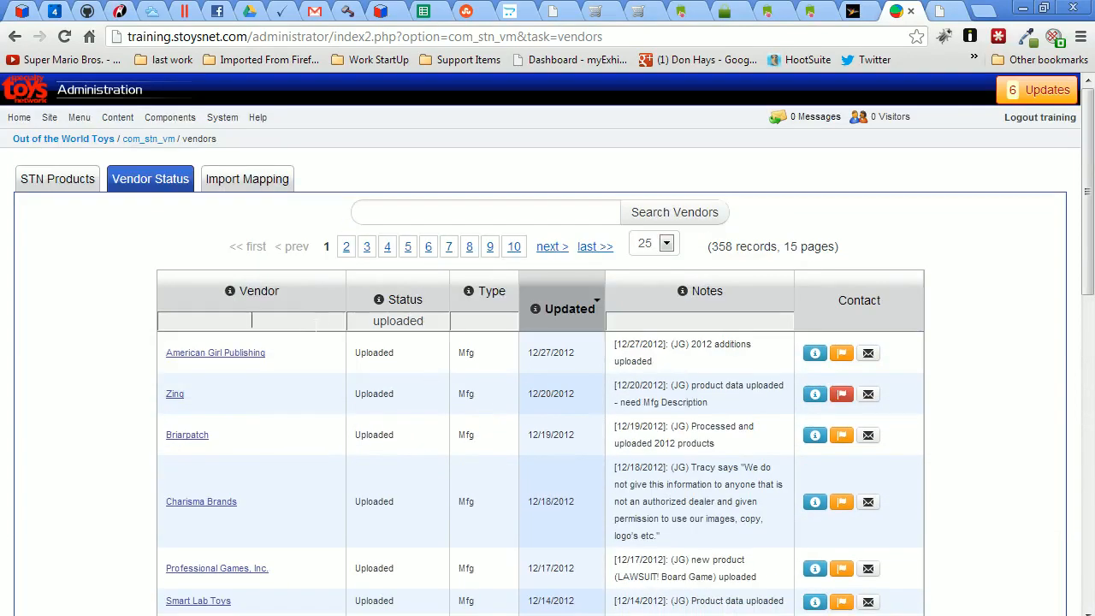
text(meliss)
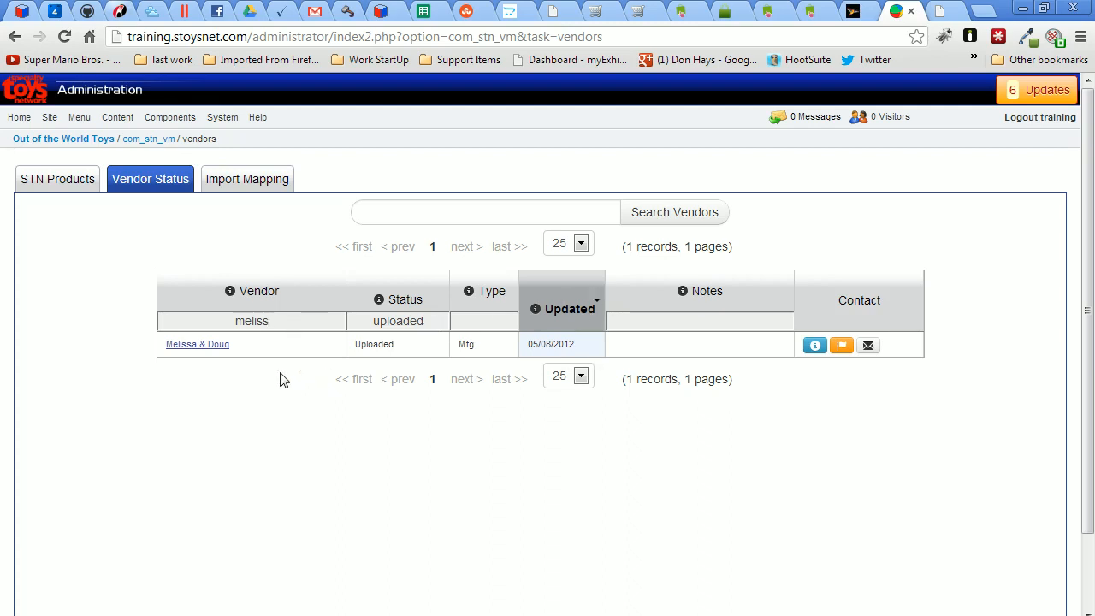
double_click(392, 345)
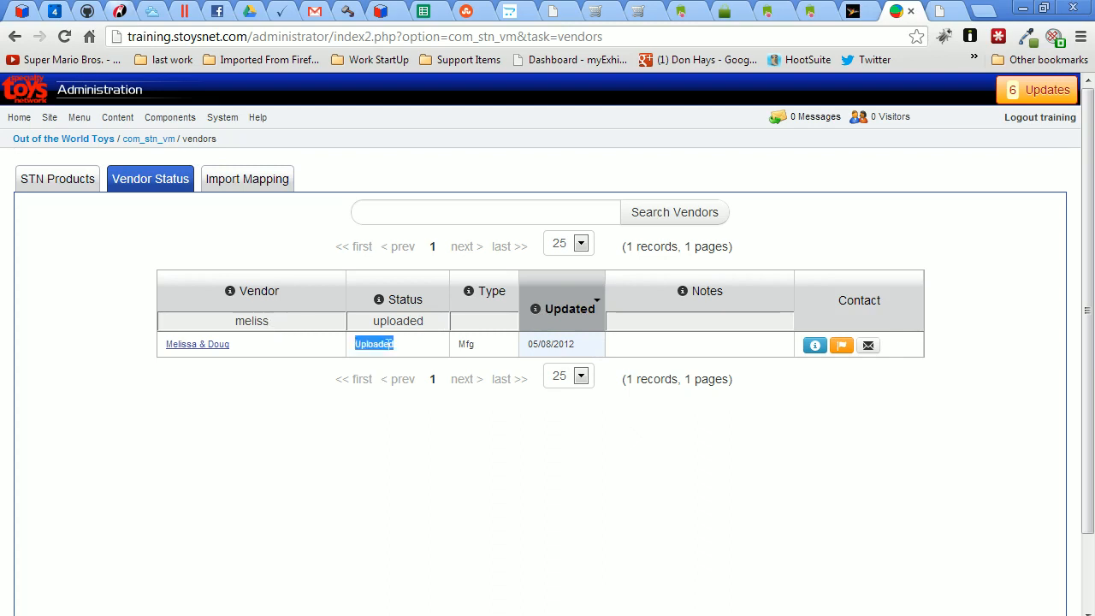
drag(572, 344, 527, 345)
click(666, 344)
click(641, 325)
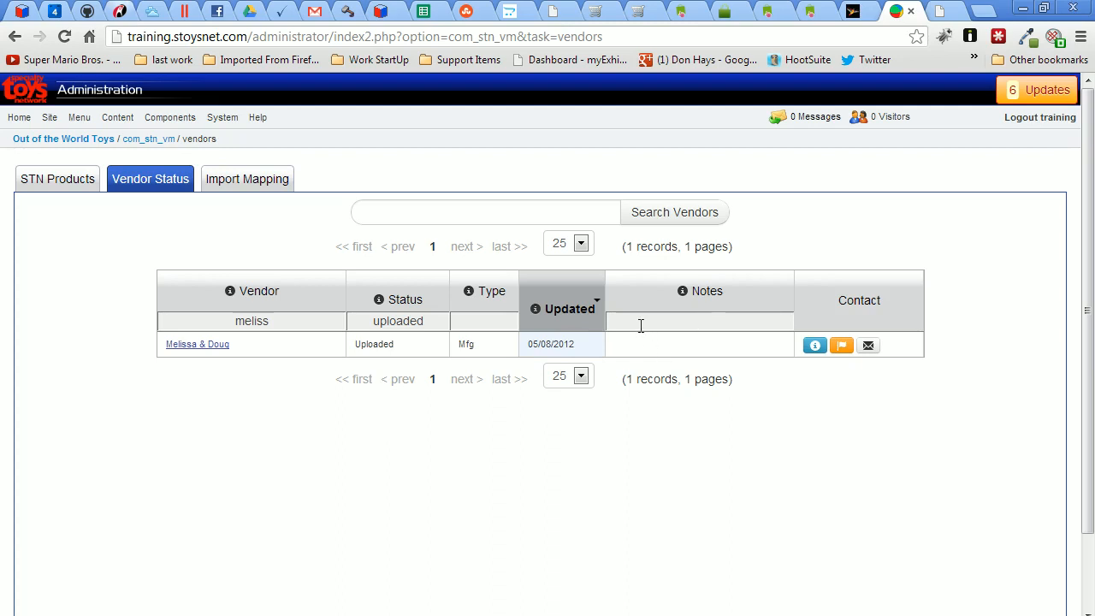